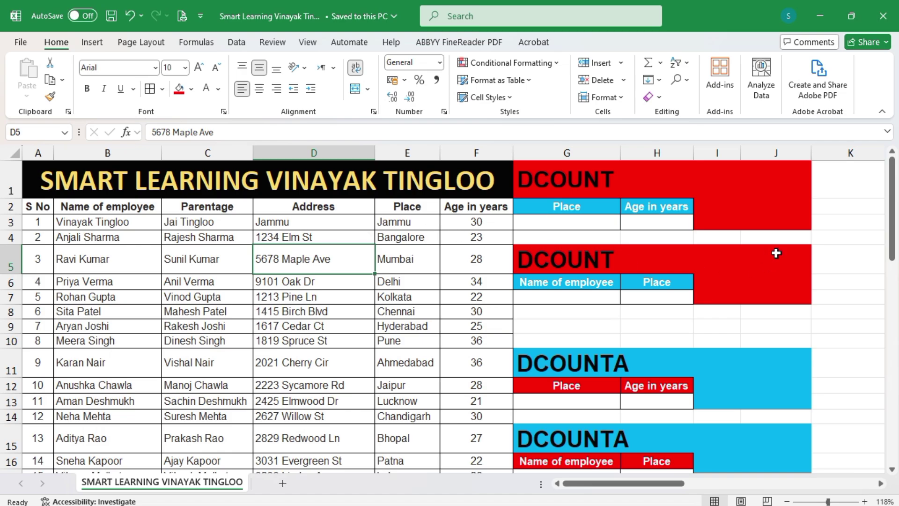
# Start a DCOUNT formula in merged cell I1 with the employee table A2:F55, headers included, as its database
pyautogui.click(749, 192)
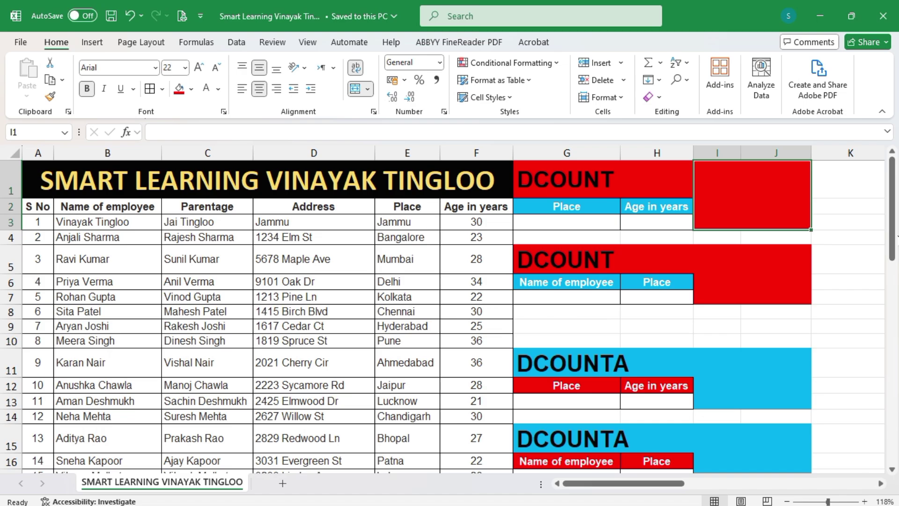
pyautogui.write('=dcou')
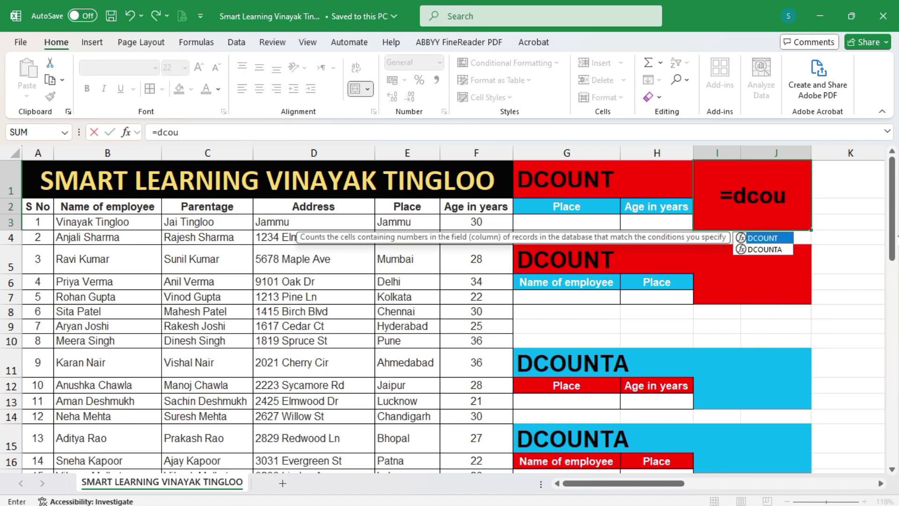
pyautogui.press('Tab')
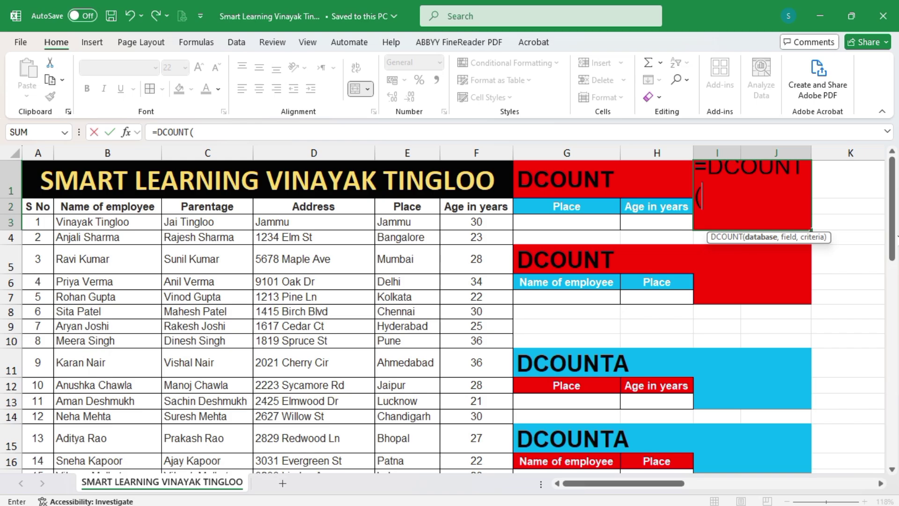
pyautogui.click(42, 206)
pyautogui.hotkey('shift', 'Right')
pyautogui.hotkey('shift', 'Right')
pyautogui.hotkey('shift', 'Right')
pyautogui.hotkey('shift', 'Right')
pyautogui.hotkey('shift', 'Right')
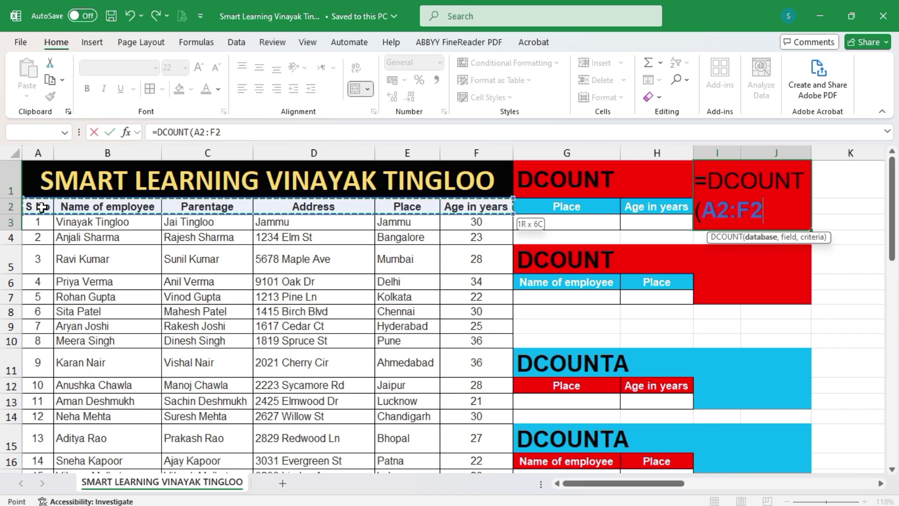
pyautogui.hotkey('ctrl', 'shift', 'Down')
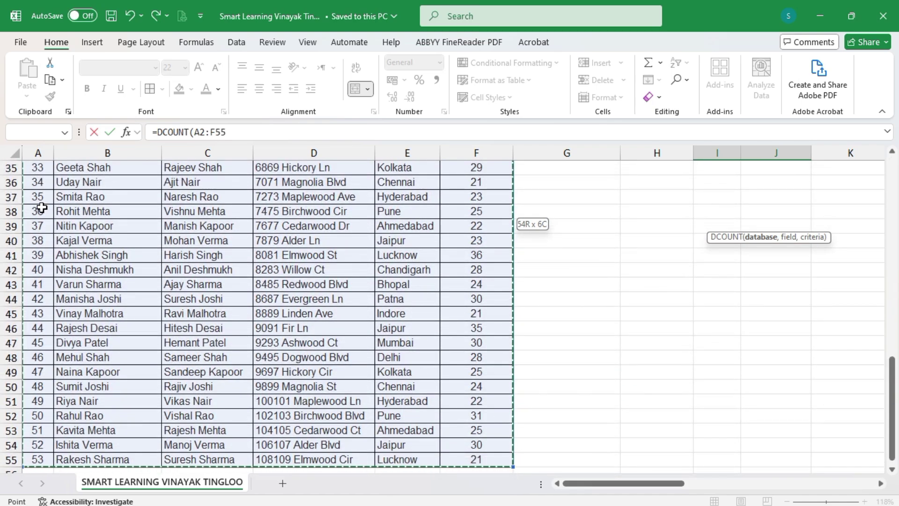
pyautogui.write(',')
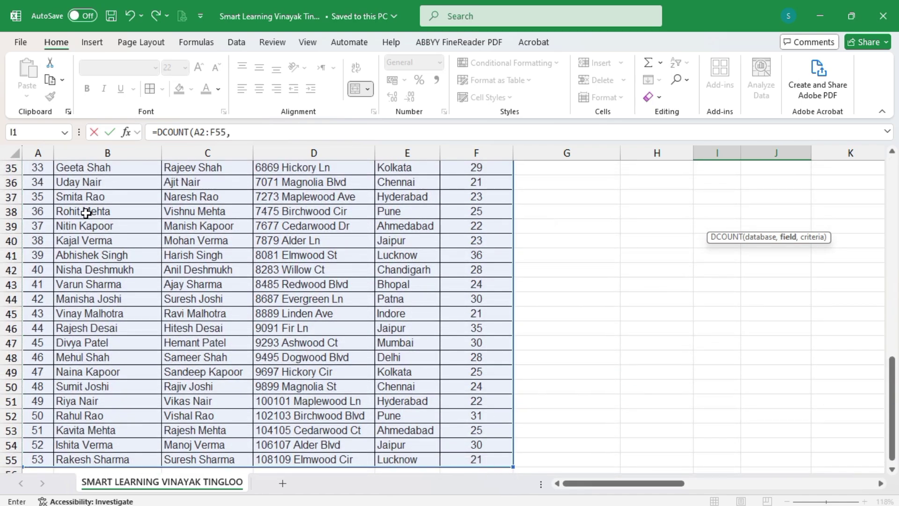
# Complete the DCOUNT formula with the Age in years header F2 as the field and G2:H3 as the criteria
pyautogui.scroll(11, 387, 307)
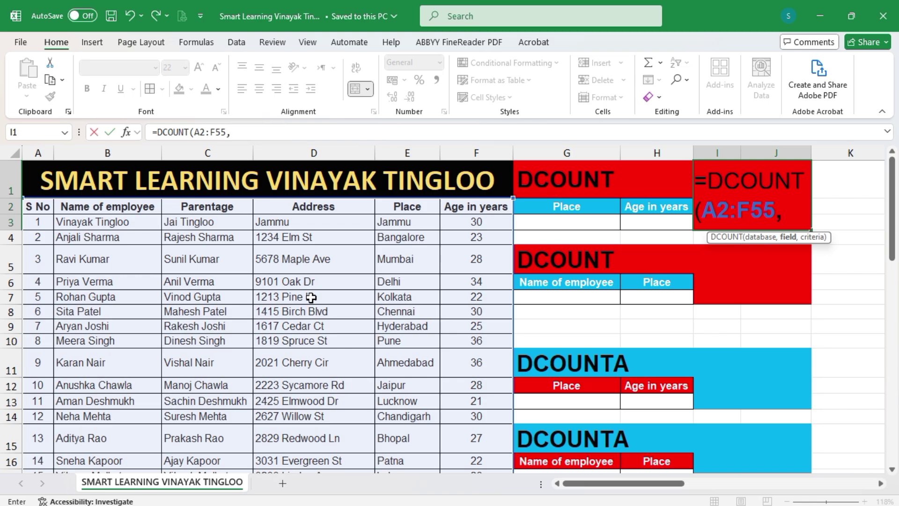
pyautogui.click(470, 207)
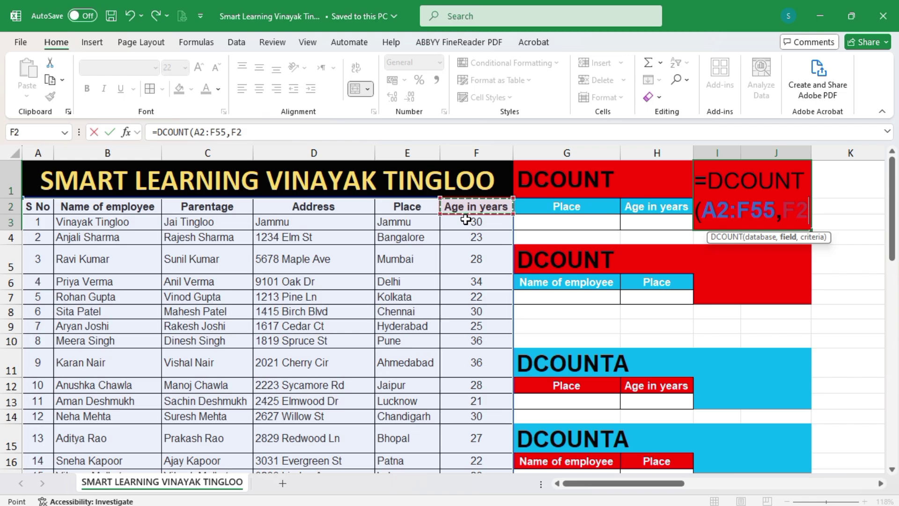
pyautogui.write(',')
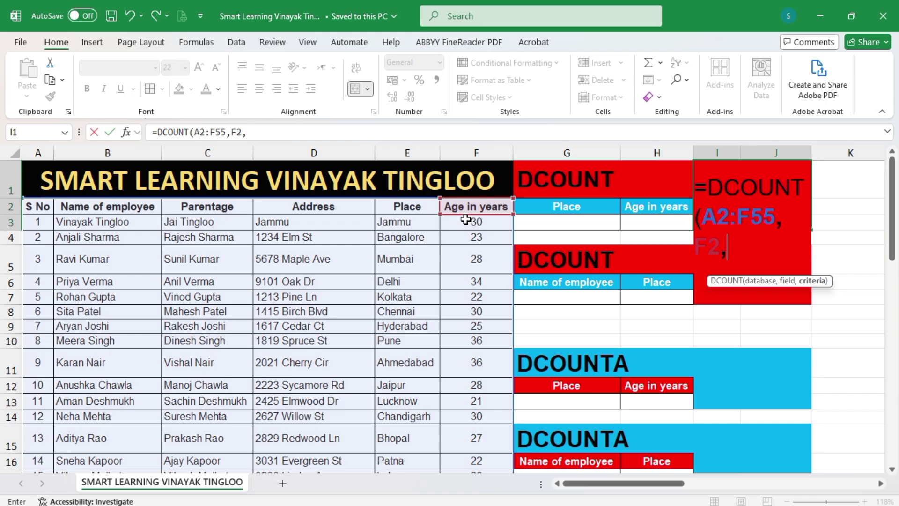
pyautogui.moveTo(582, 204); pyautogui.dragTo(670, 227)
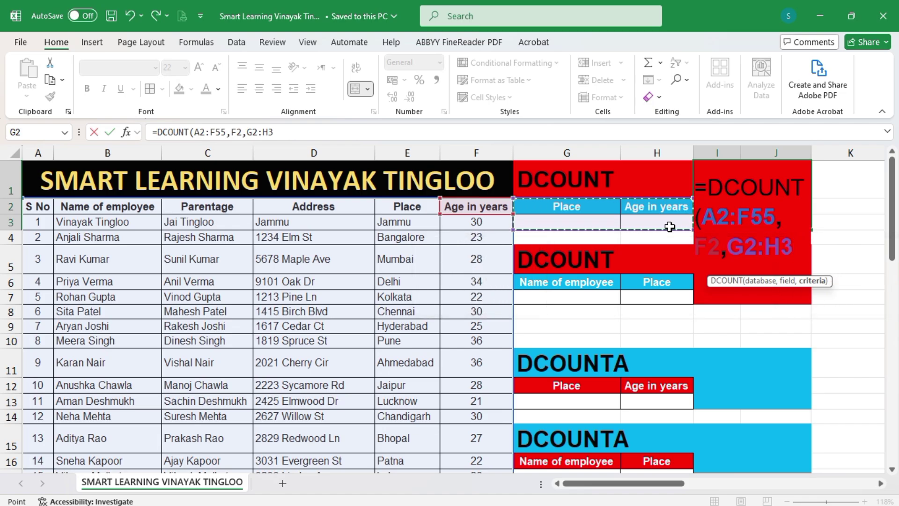
pyautogui.write(')')
pyautogui.press('Return')
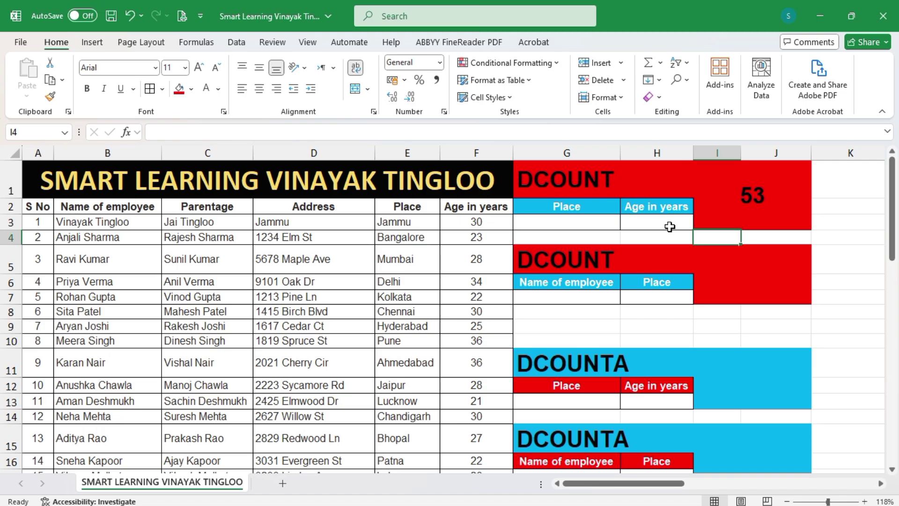
# Enter 25 as the Age in years criterion in H3 of the first DCOUNT block
pyautogui.click(87, 223)
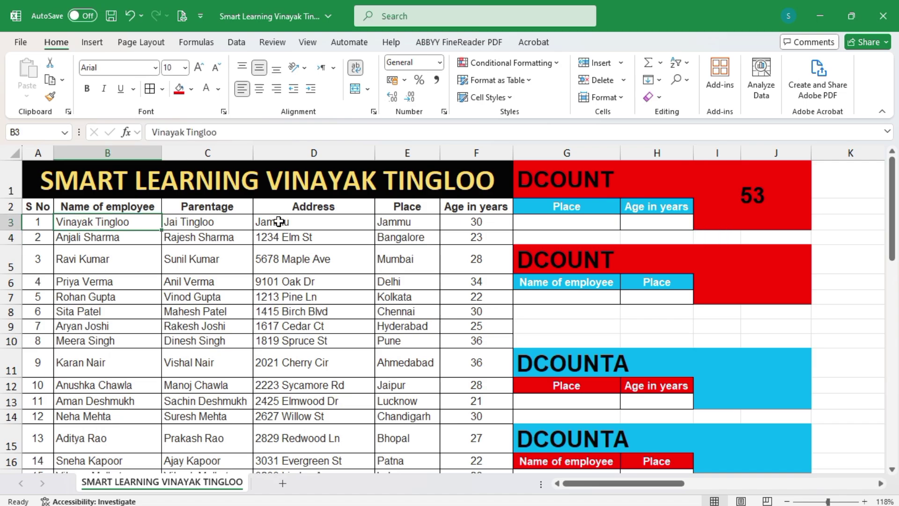
pyautogui.hotkey('ctrl', 'Down')
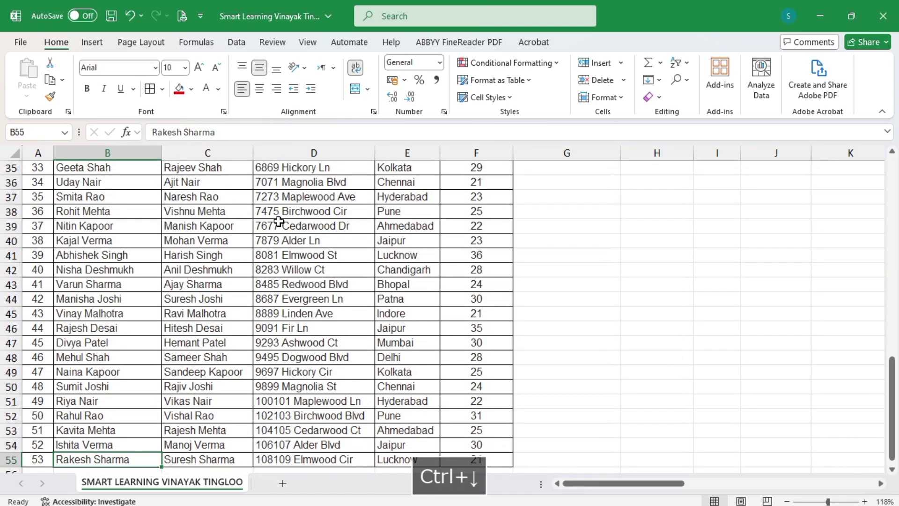
pyautogui.hotkey('ctrl', 'Up')
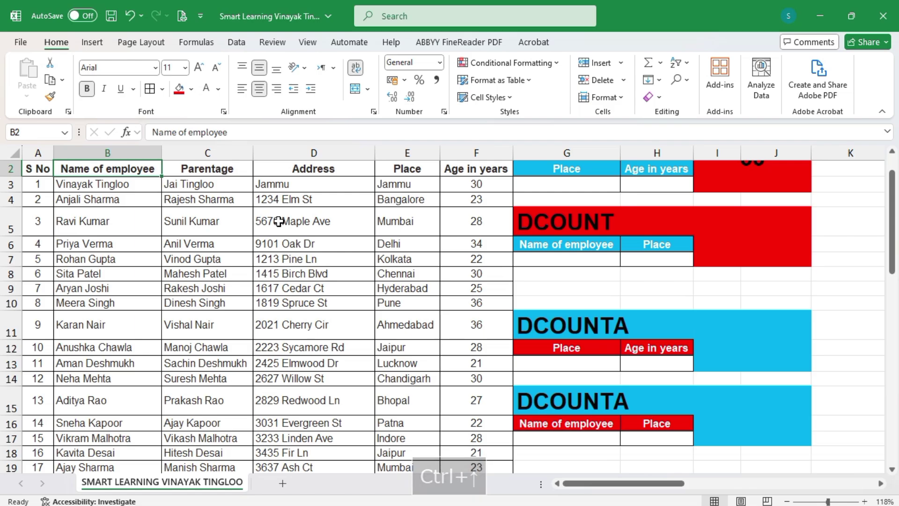
pyautogui.scroll(1, 404, 297)
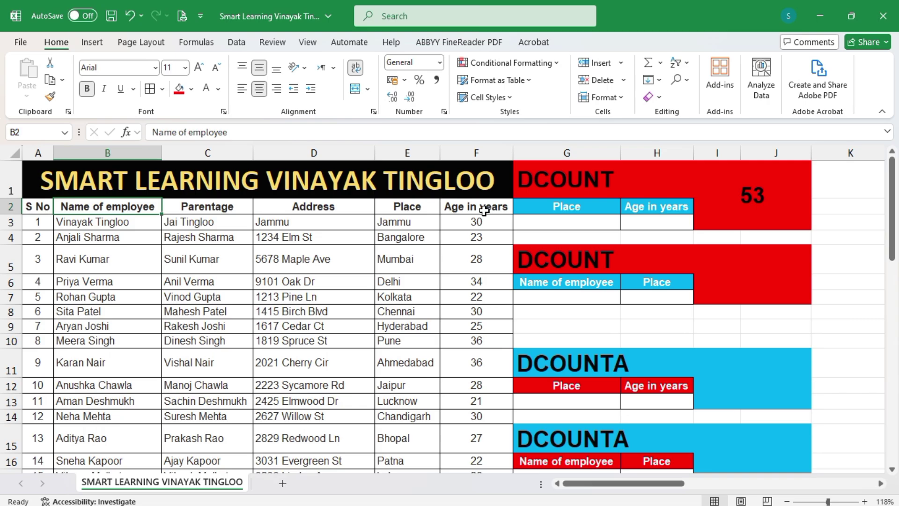
pyautogui.click(665, 222)
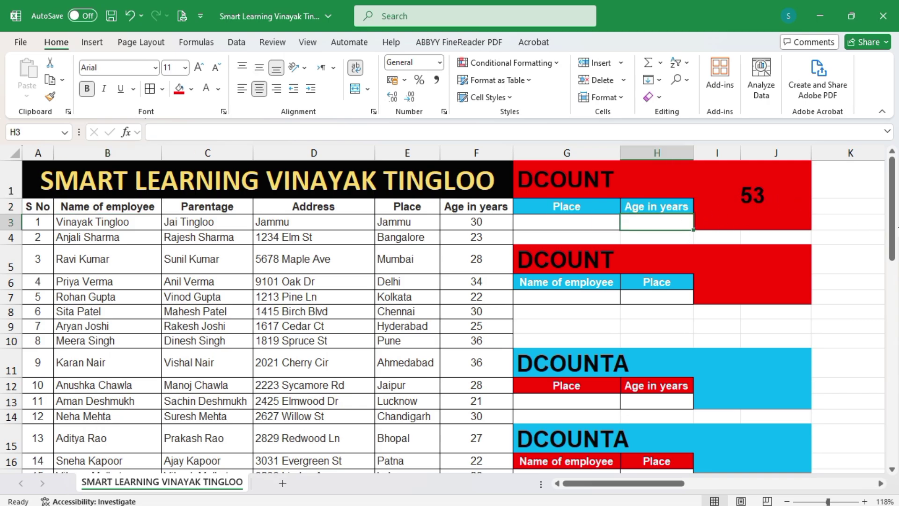
pyautogui.write('25')
pyautogui.press('Return')
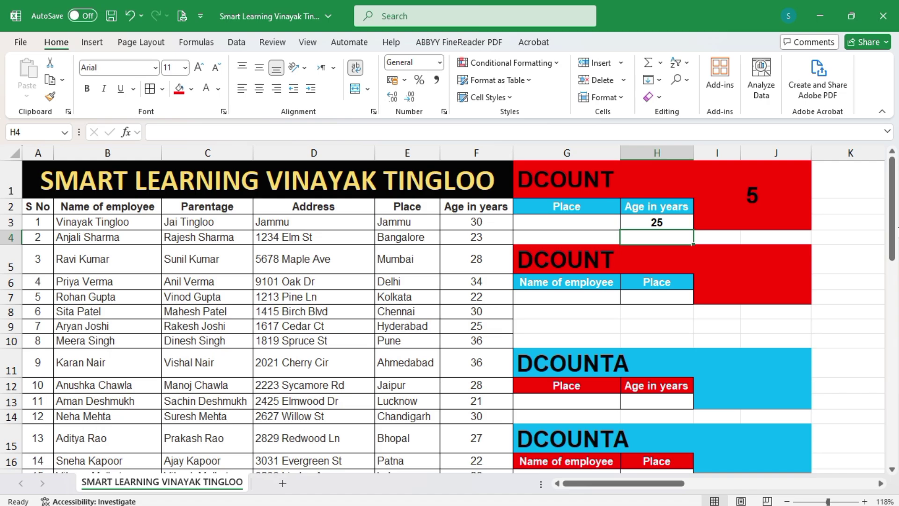
# Set the first DCOUNT block's criteria to Delhi for Place in G3 and >25 for Age in years in H3
pyautogui.click(575, 223)
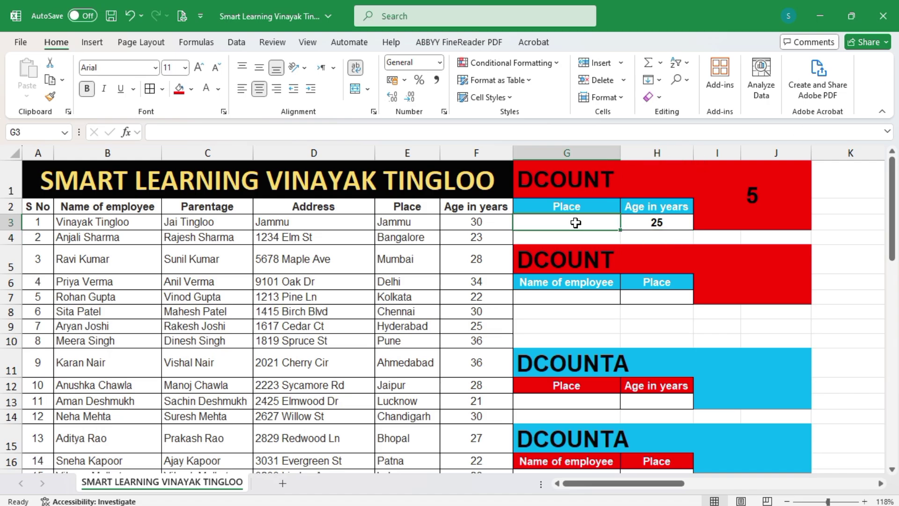
pyautogui.write('Delhi')
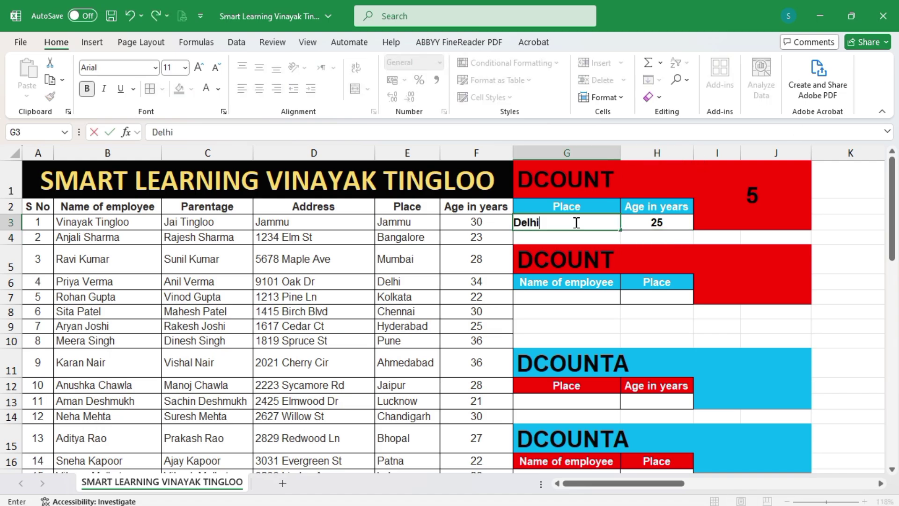
pyautogui.press('Return')
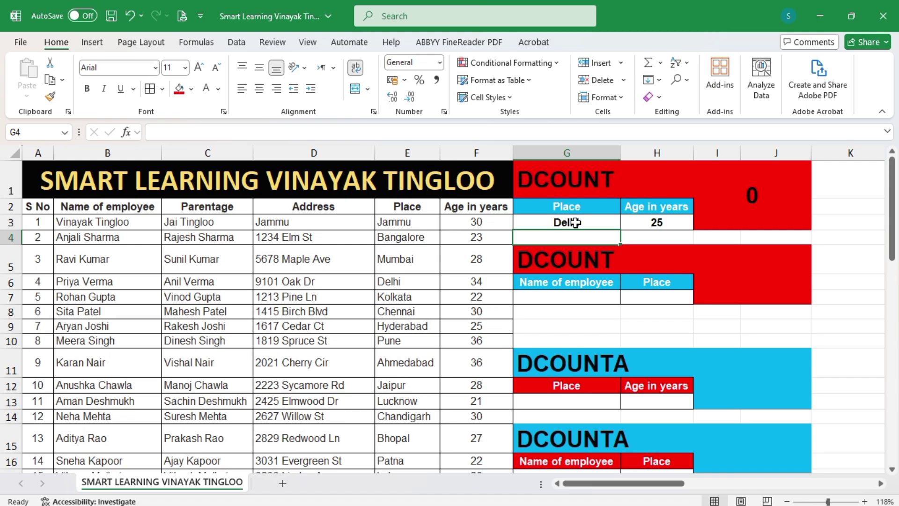
pyautogui.click(669, 223)
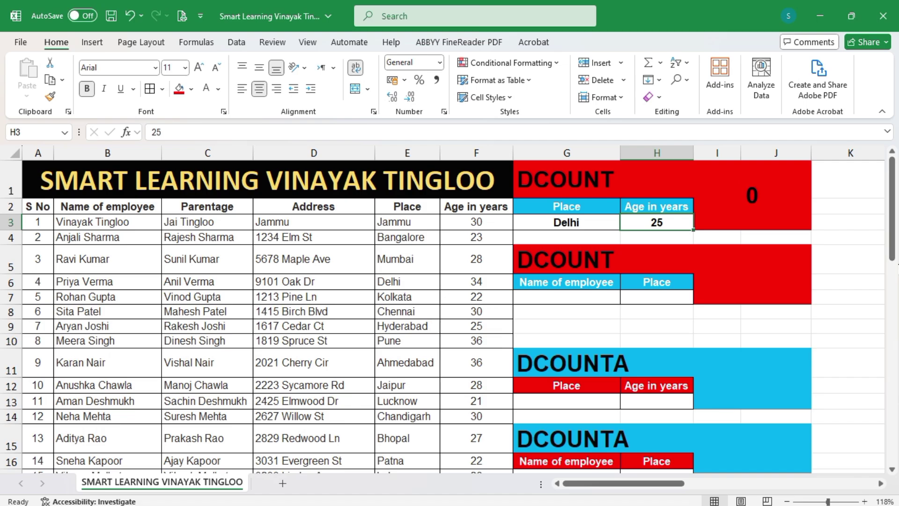
pyautogui.write('>25')
pyautogui.press('Return')
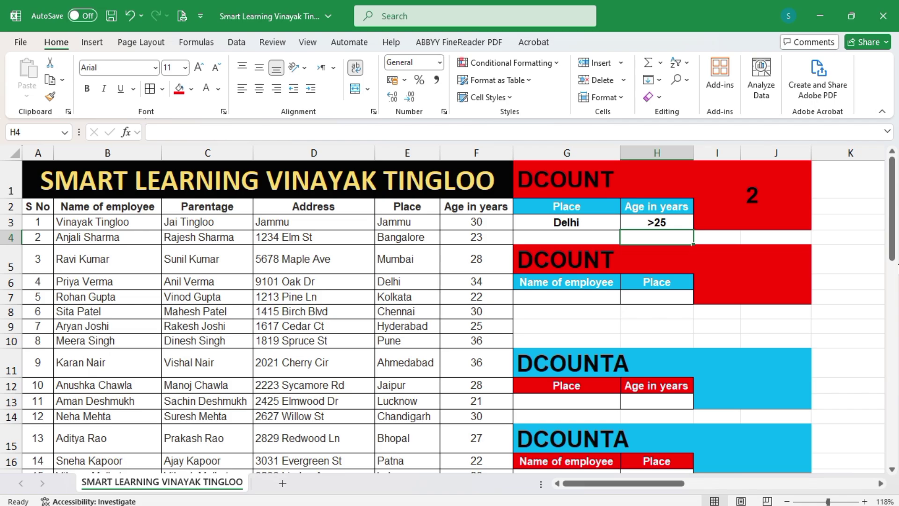
# Enter delhi in E56 below the Place column and filter the list by that cell's value
pyautogui.scroll(-15, 395, 288)
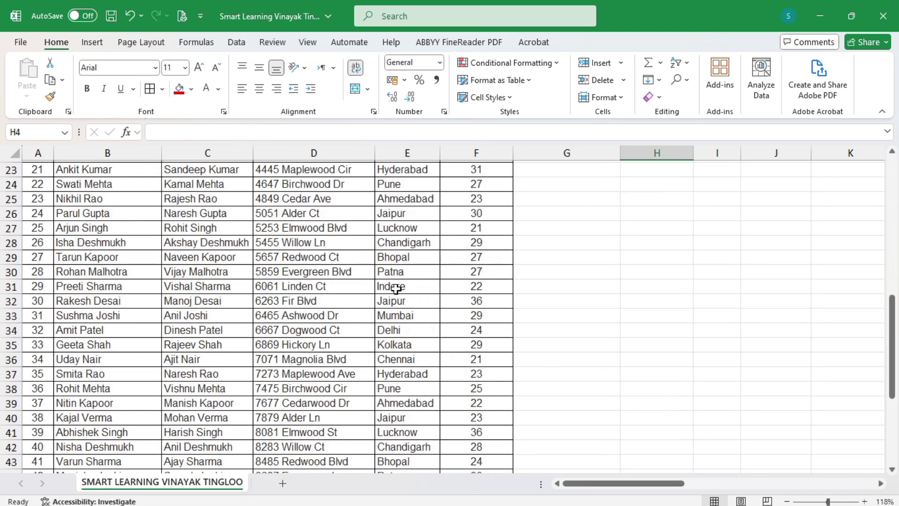
pyautogui.click(414, 305)
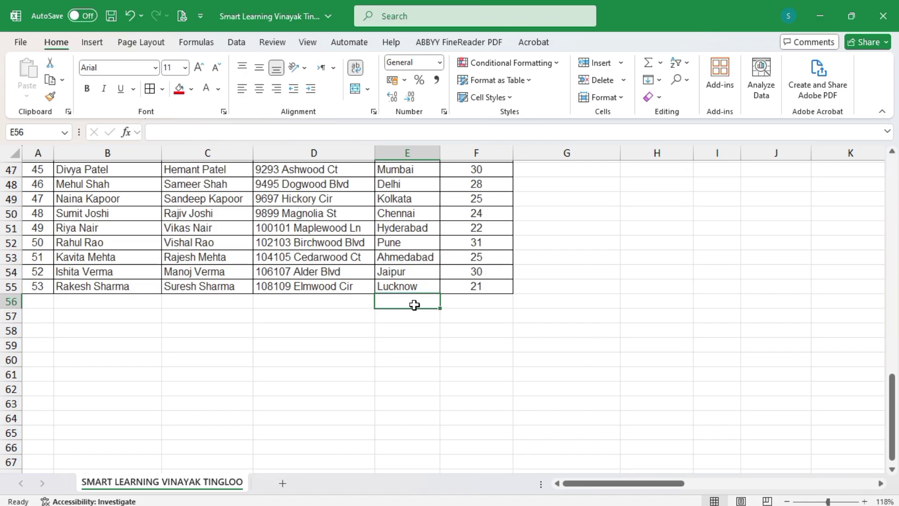
pyautogui.write('delhi')
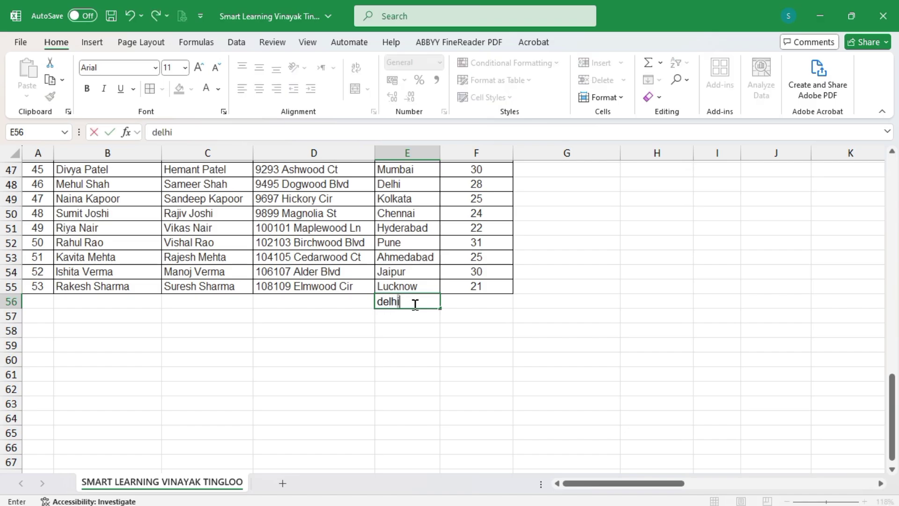
pyautogui.click(419, 345)
pyautogui.rightClick(412, 302)
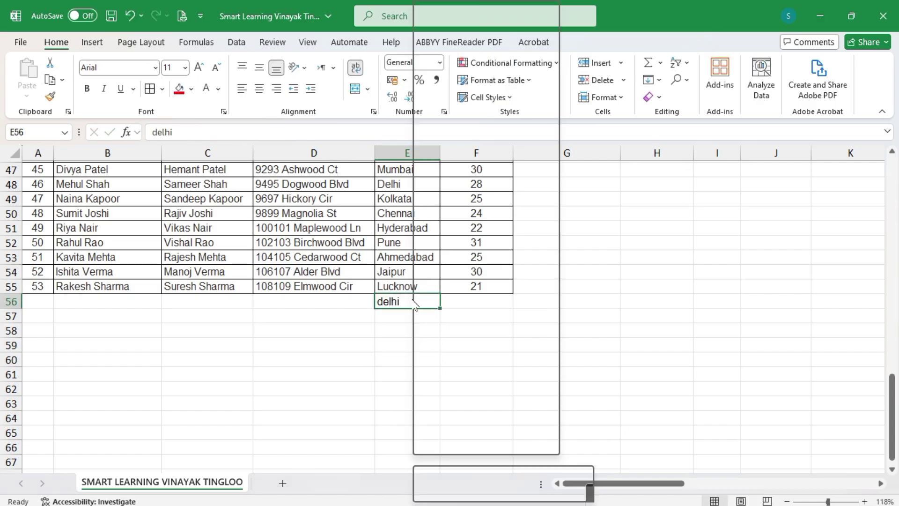
pyautogui.moveTo(498, 254)
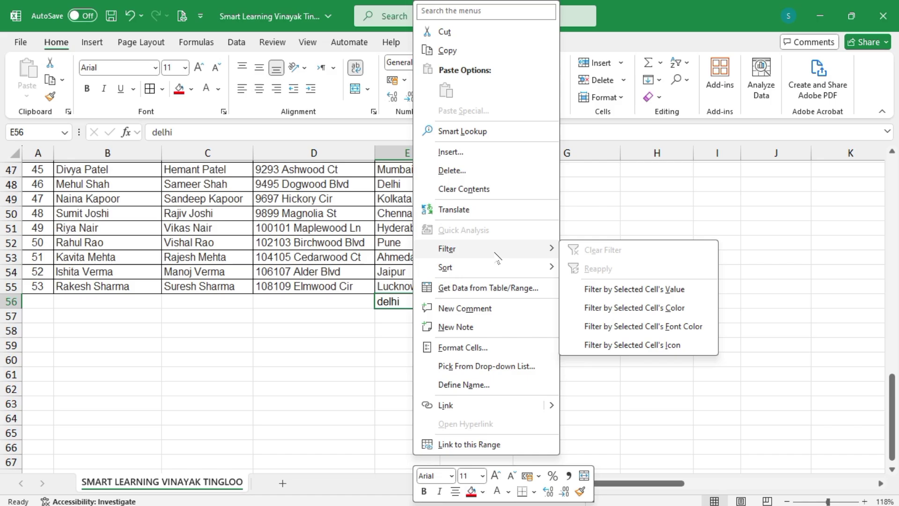
pyautogui.click(653, 289)
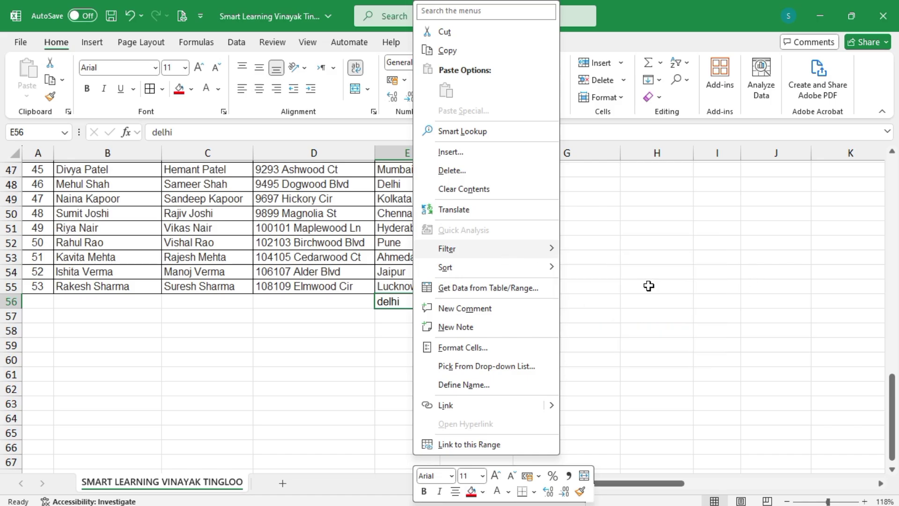
# Delete the helper entry delhi from E56 below the Place column
pyautogui.scroll(2, 453, 354)
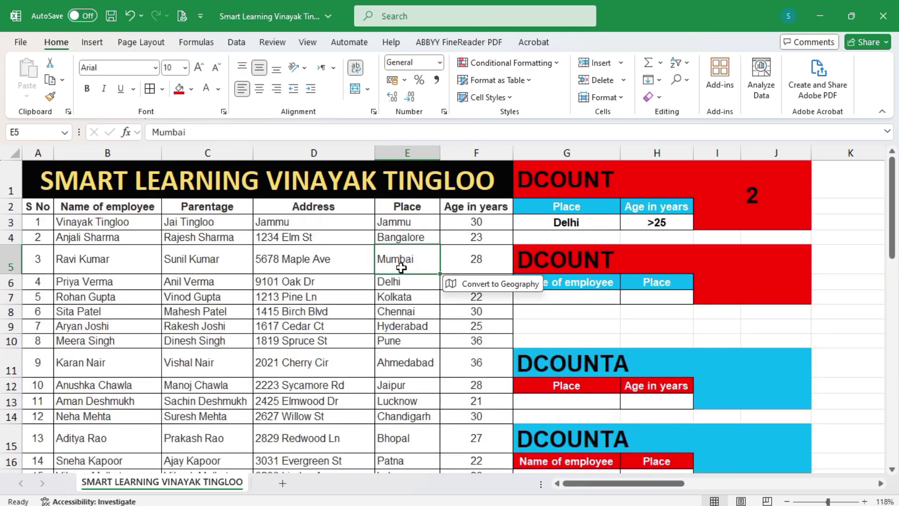
pyautogui.hotkey('ctrl', 'Down')
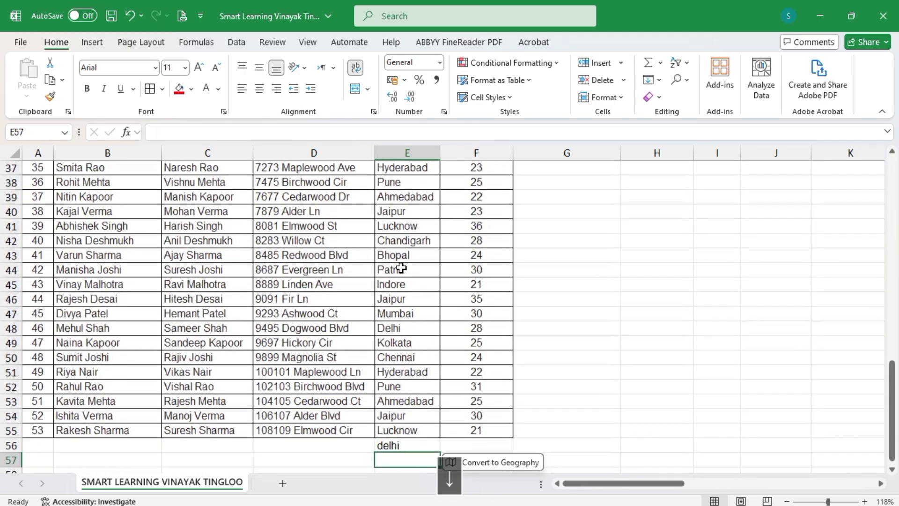
pyautogui.press('Delete')
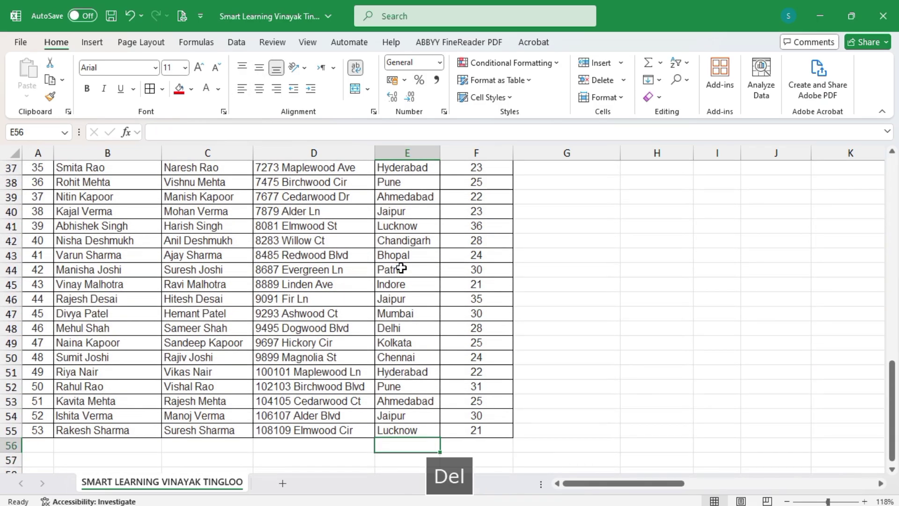
pyautogui.hotkey('ctrl', 'Up')
pyautogui.hotkey('ctrl', 'Up')
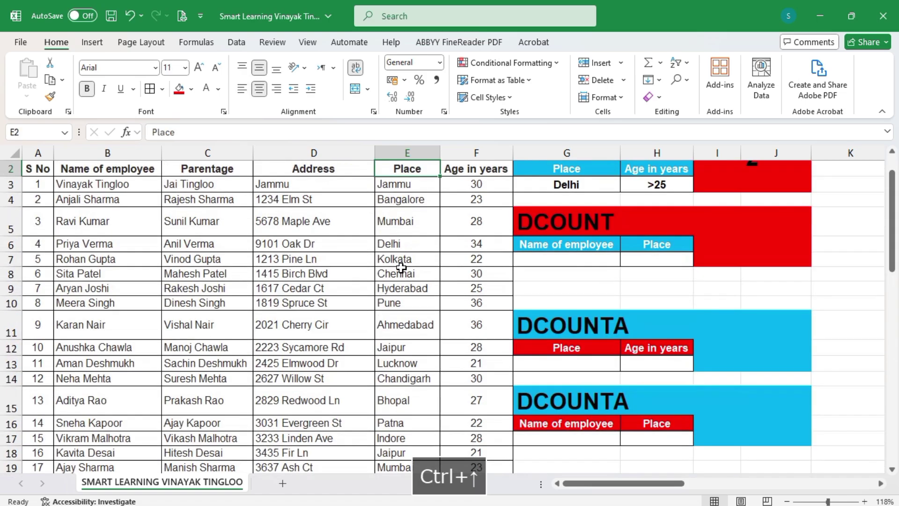
# Change the Place criterion in G3 of the first DCOUNT block to Jammu
pyautogui.scroll(1, 697, 287)
pyautogui.click(567, 222)
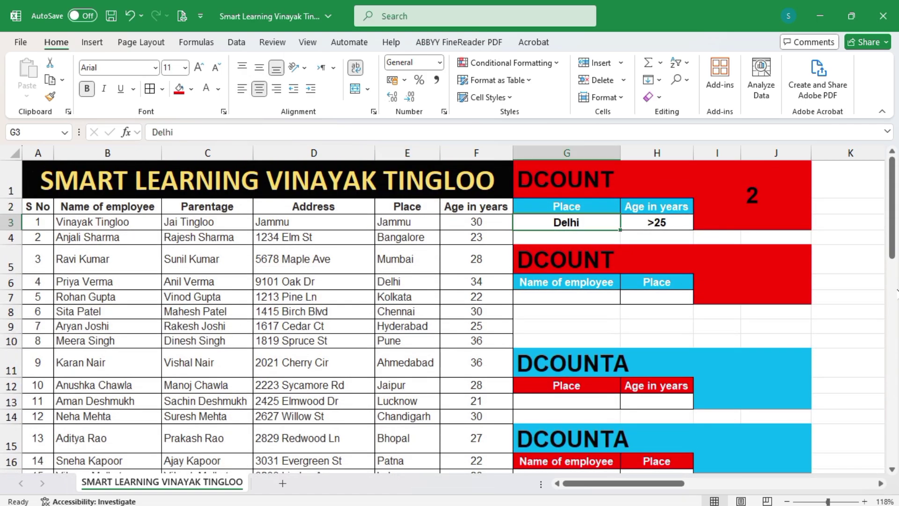
pyautogui.write('Jamm')
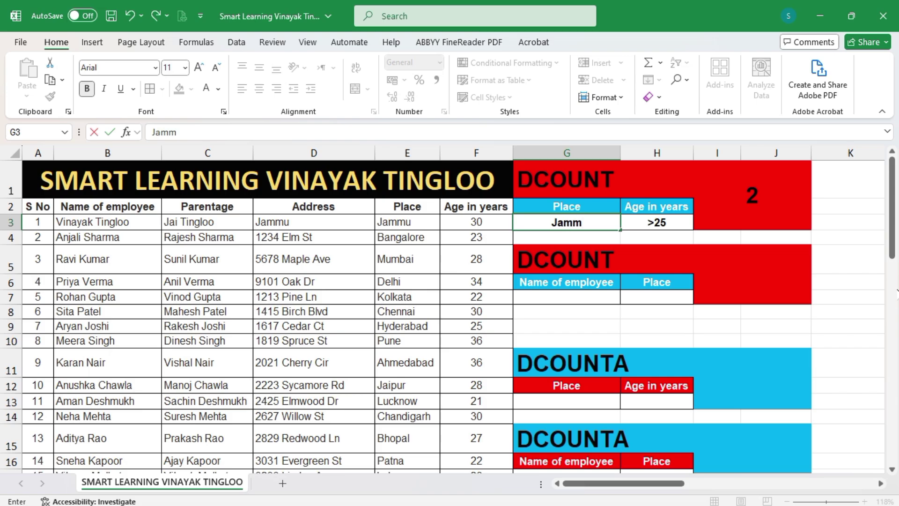
pyautogui.write('u')
pyautogui.press('Return')
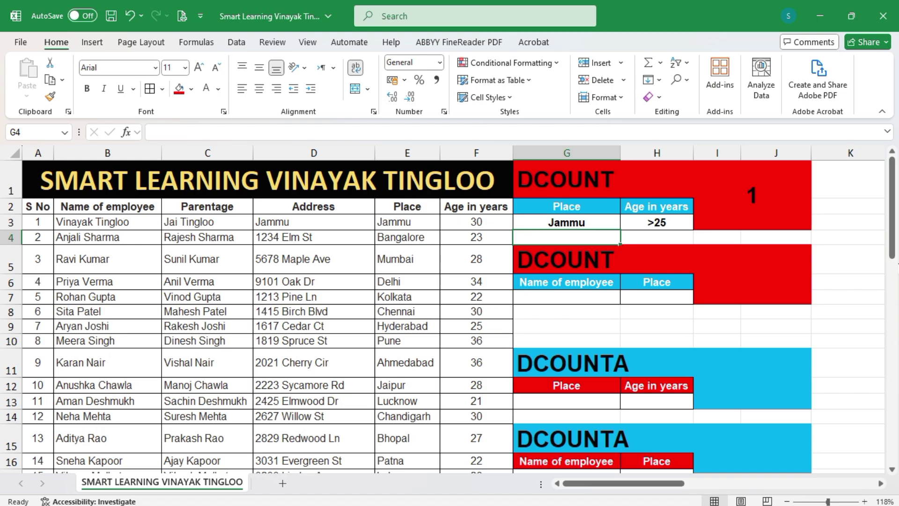
# Set the Age in years criterion in H3 of the first DCOUNT block to <25
pyautogui.click(663, 221)
pyautogui.write('<')
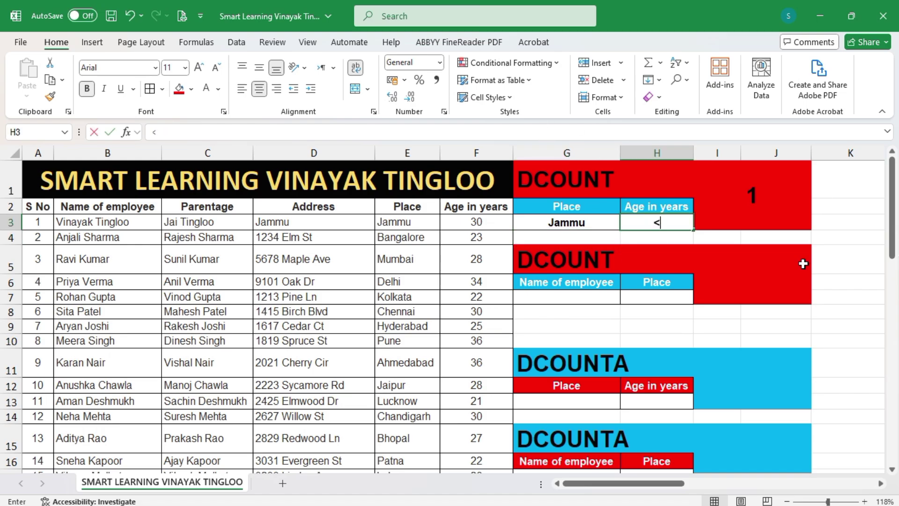
pyautogui.write('25')
pyautogui.press('Return')
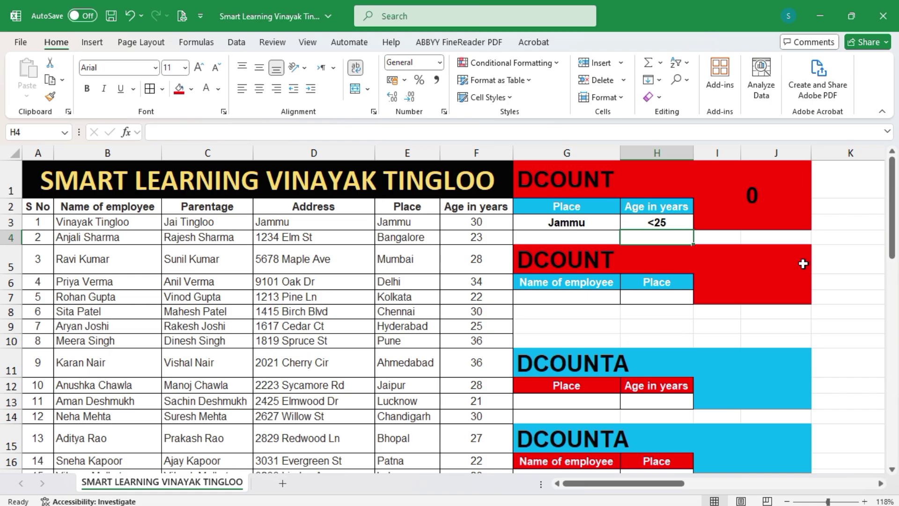
# Clear the age criterion in H3 and set the Place criterion in G3 to Pune
pyautogui.click(649, 221)
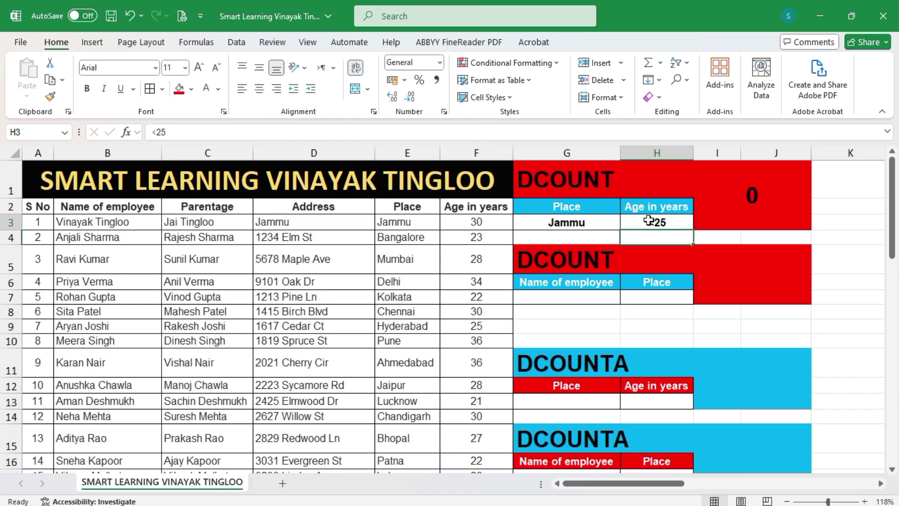
pyautogui.press('Delete')
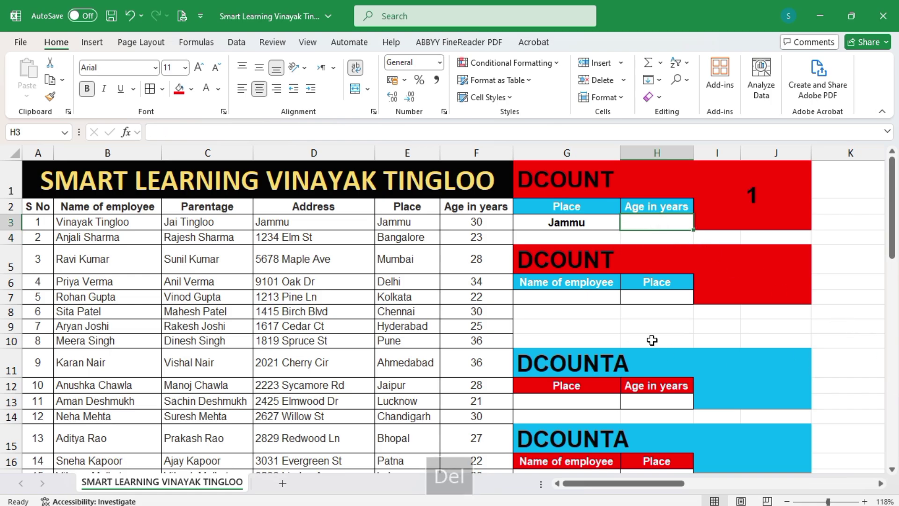
pyautogui.click(588, 221)
pyautogui.write('Pune')
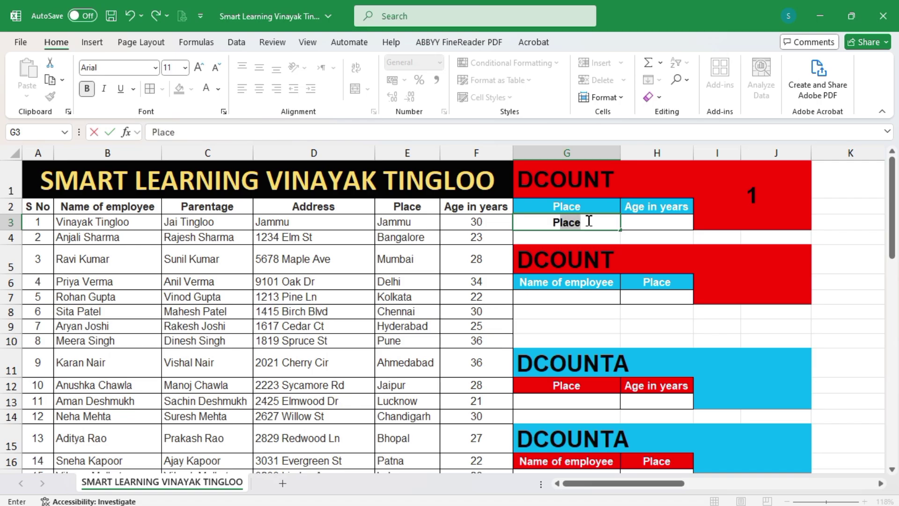
pyautogui.press('Return')
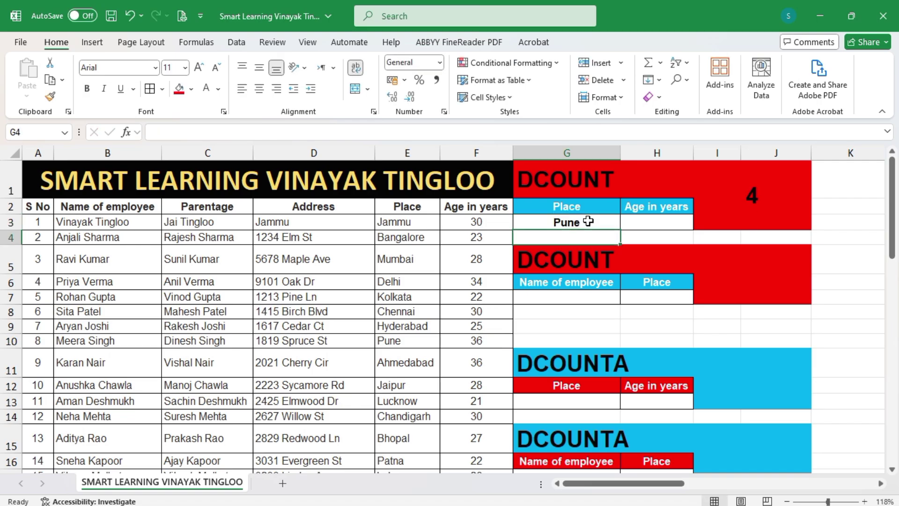
# Enter Pune in E56 below the Place column, filter the list by that cell's value and check the matching rows
pyautogui.click(430, 310)
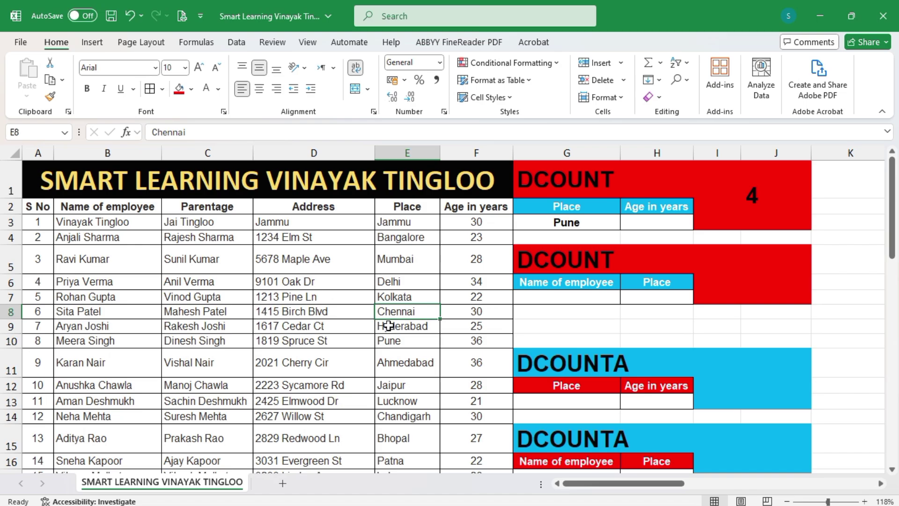
pyautogui.hotkey('ctrl', 'Down')
pyautogui.scroll(-2, 402, 388)
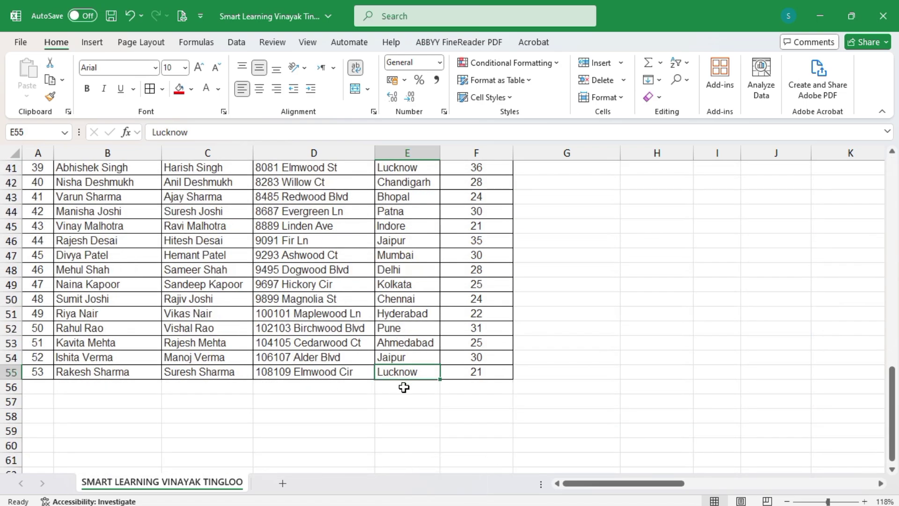
pyautogui.click(404, 387)
pyautogui.write('Pune')
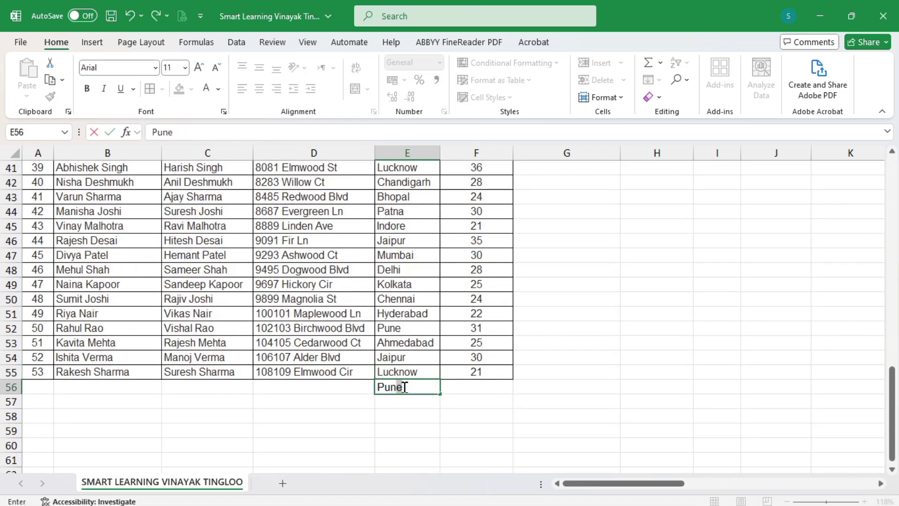
pyautogui.click(668, 346)
pyautogui.rightClick(411, 383)
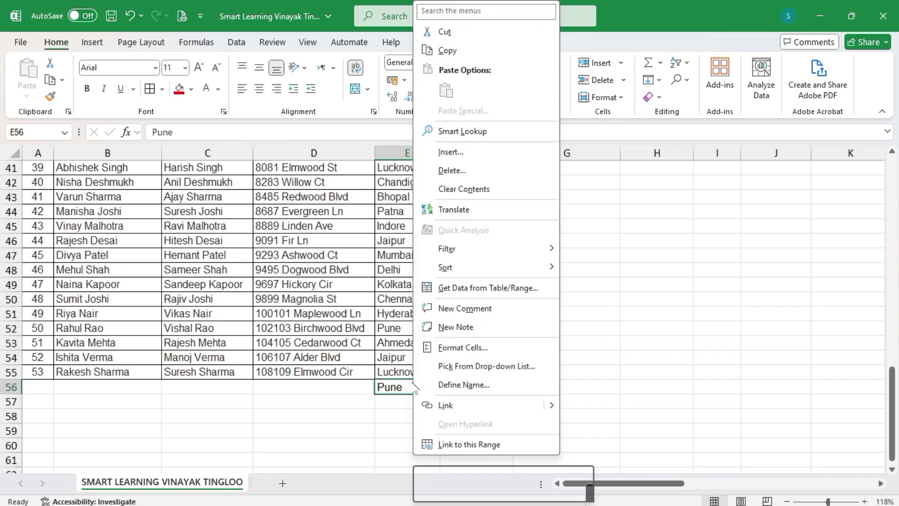
pyautogui.moveTo(482, 249)
pyautogui.click(613, 291)
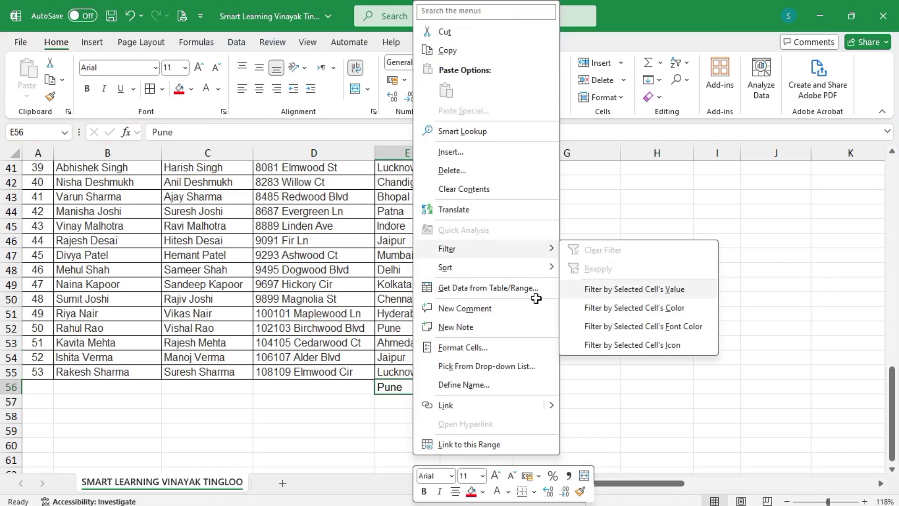
pyautogui.scroll(3, 437, 297)
pyautogui.moveTo(416, 206); pyautogui.dragTo(419, 253)
pyautogui.click(423, 307)
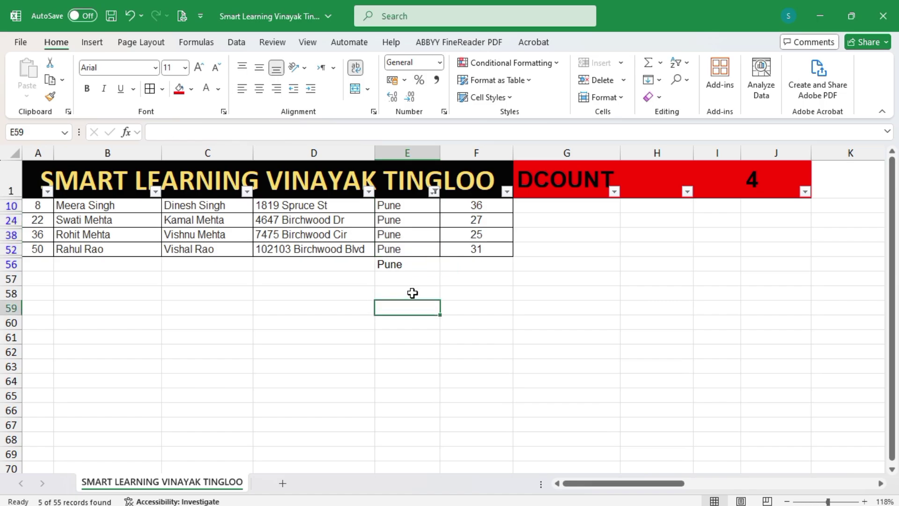
# Delete the helper entry Pune from E56 and remove the filter from the list
pyautogui.click(414, 264)
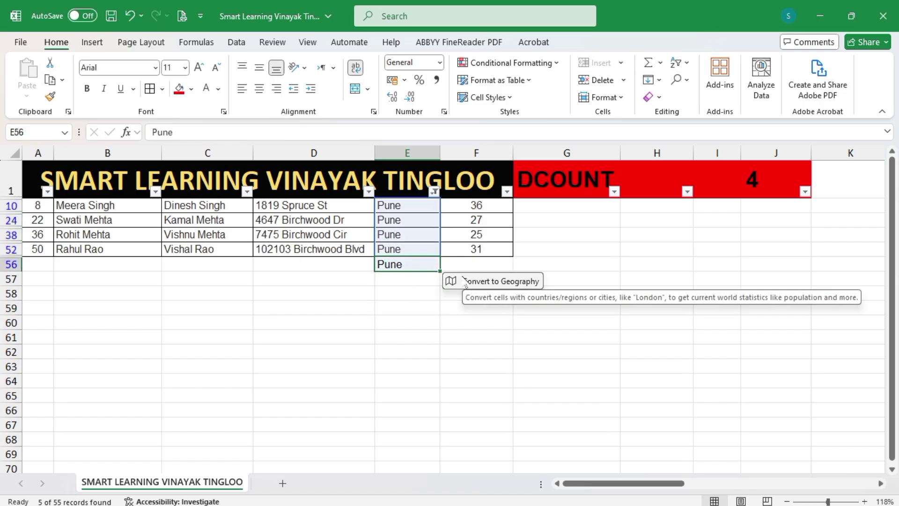
pyautogui.press('Delete')
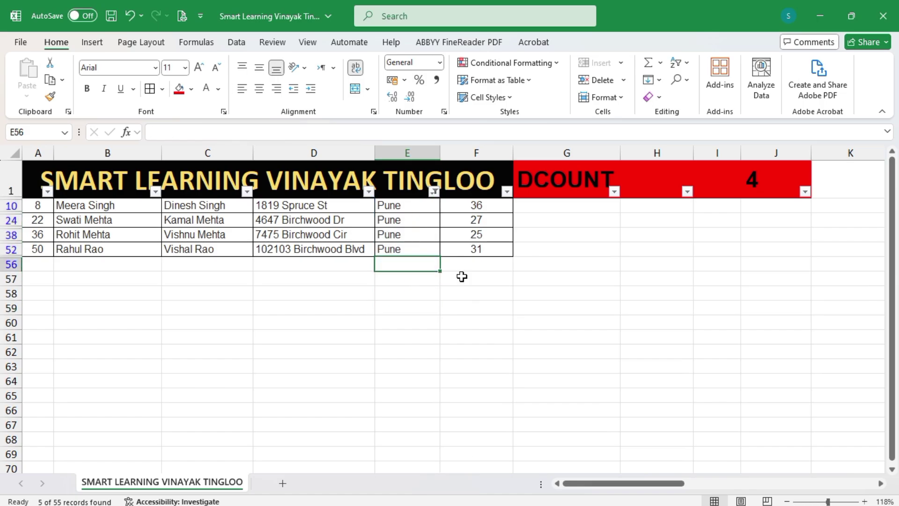
pyautogui.hotkey('ctrl', 'shift', 'l')
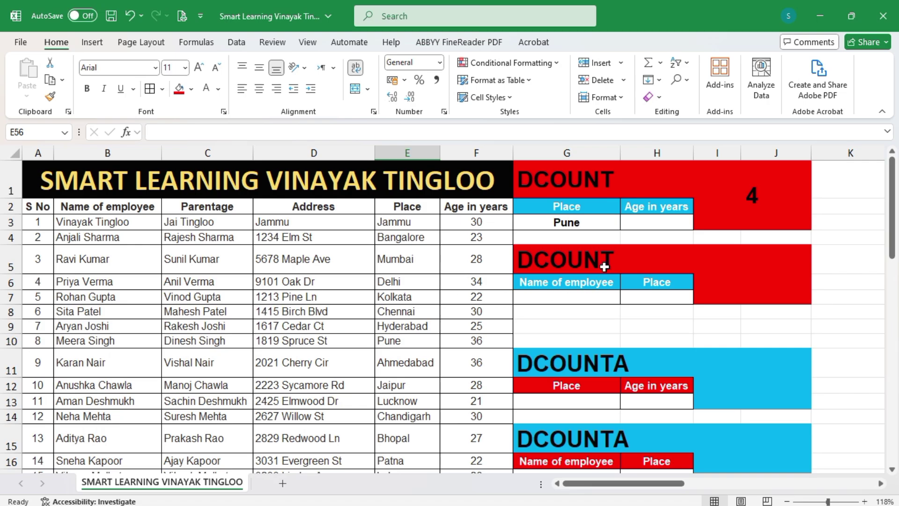
# Replace the Place criterion in G3 of the first DCOUNT block with chennai
pyautogui.click(579, 226)
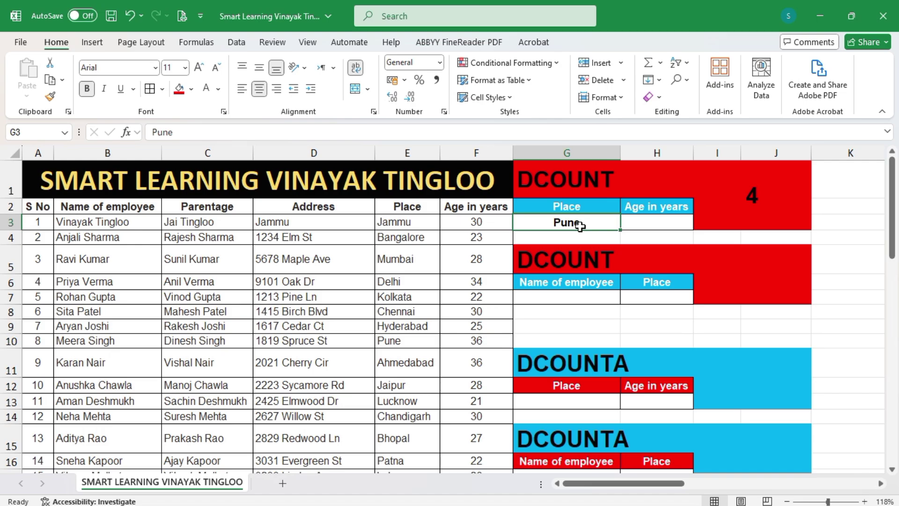
pyautogui.press('BackSpace')
pyautogui.write('che')
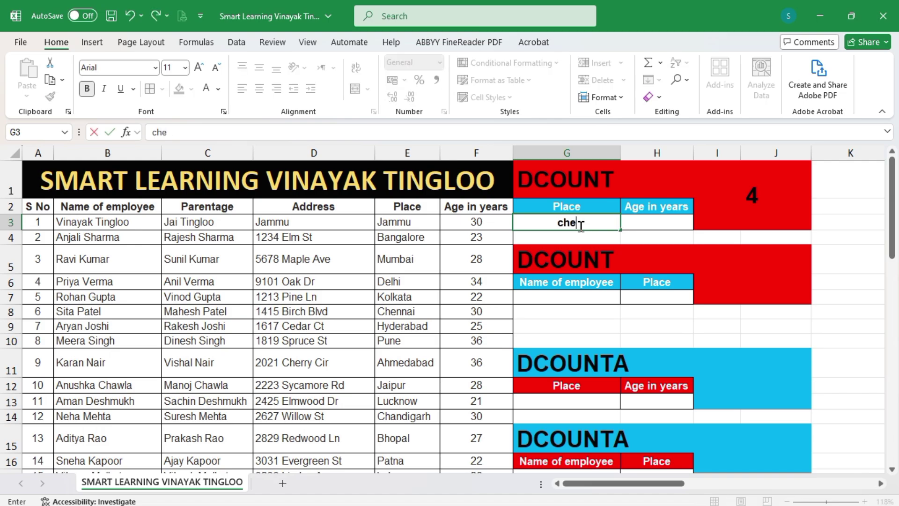
pyautogui.write('nnai')
pyautogui.press('Return')
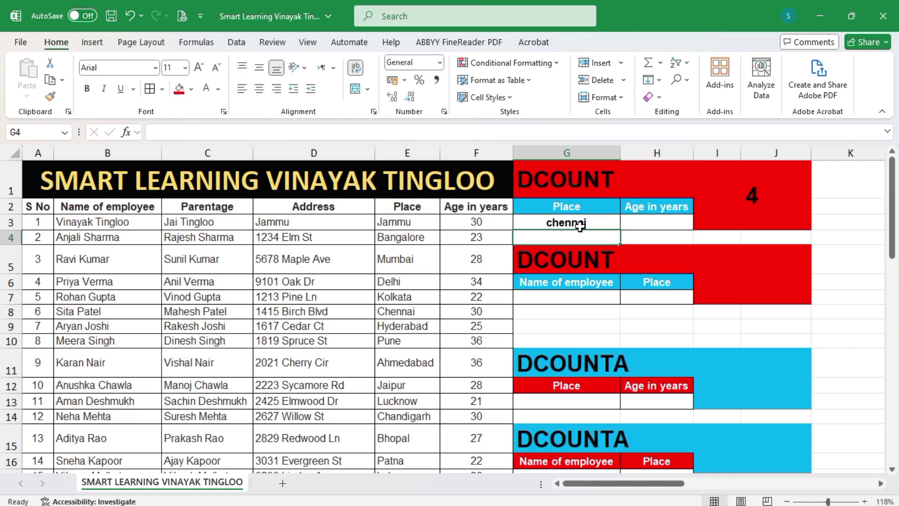
pyautogui.click(854, 256)
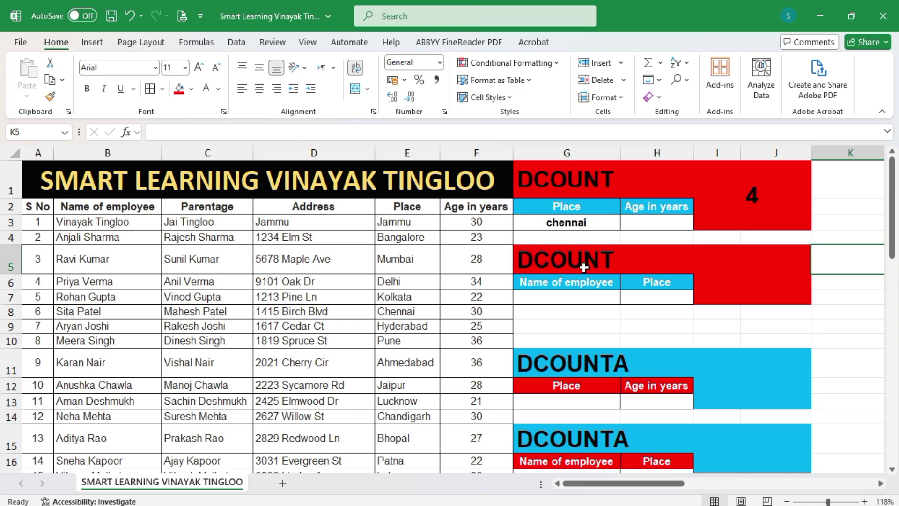
# Start a DCOUNT formula in the second DCOUNT block's result cell I5 with the employee table A2:F55 as the database
pyautogui.click(600, 299)
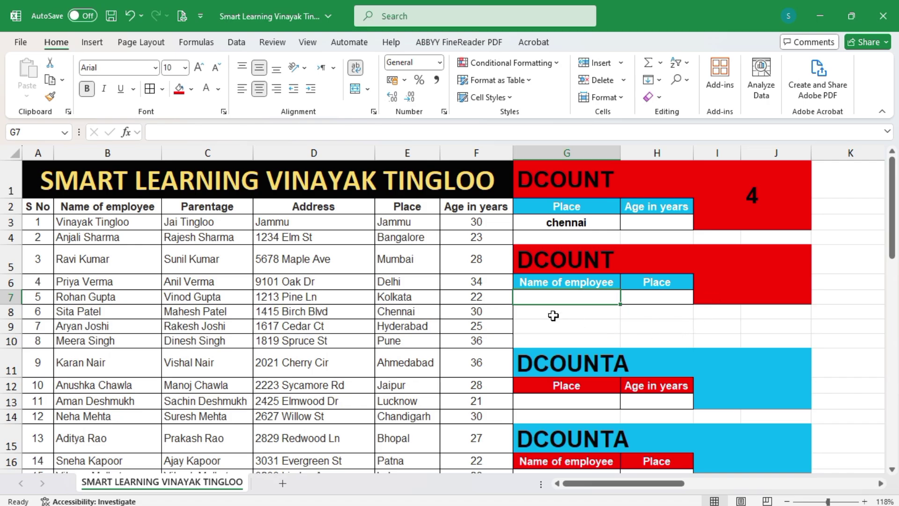
pyautogui.click(751, 284)
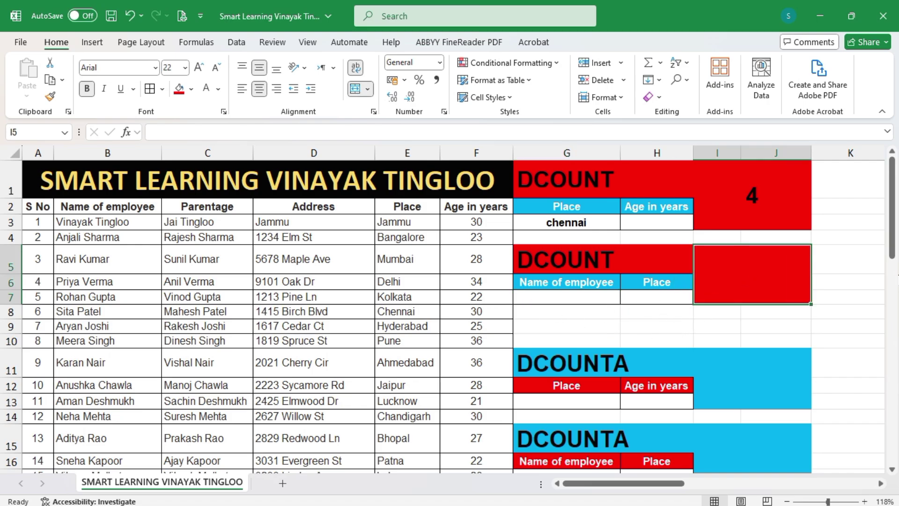
pyautogui.write('=dcou')
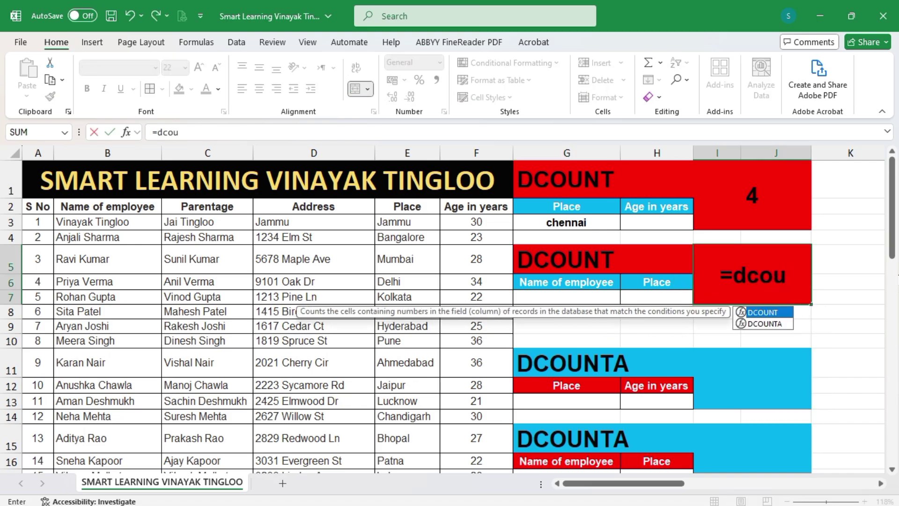
pyautogui.press('Tab')
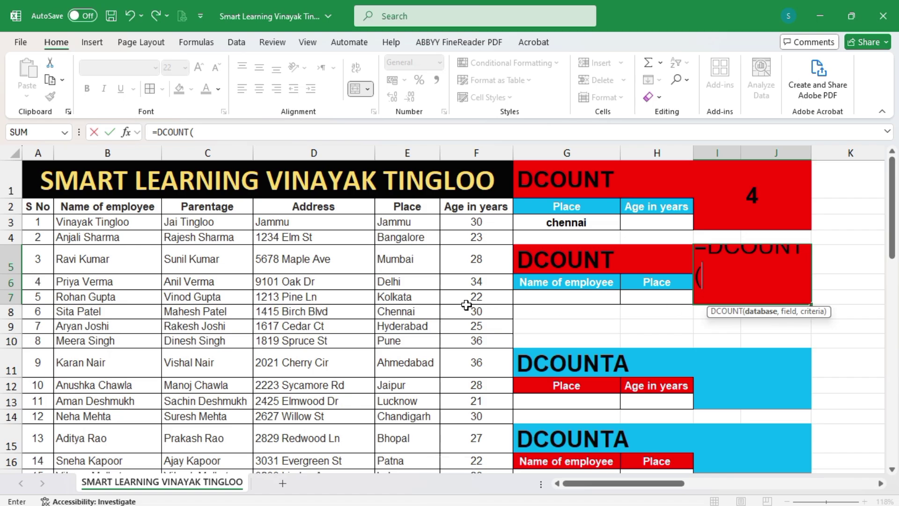
pyautogui.moveTo(41, 213); pyautogui.dragTo(361, 208)
pyautogui.hotkey('shift', 'Right')
pyautogui.hotkey('shift', 'Right')
pyautogui.hotkey('ctrl', 'shift', 'Down')
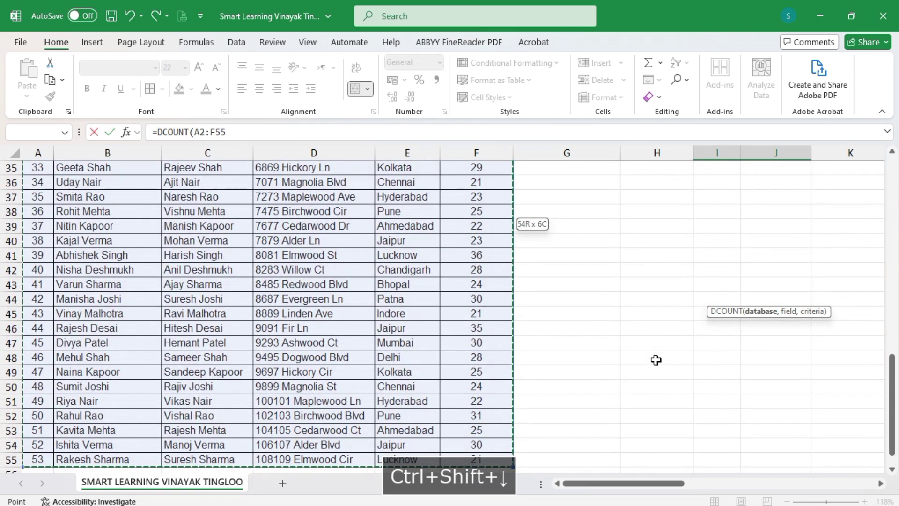
pyautogui.write(',')
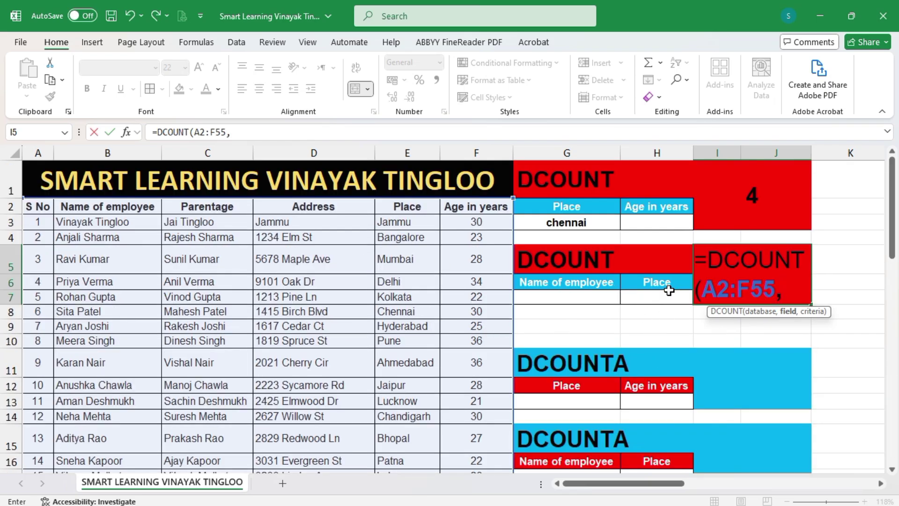
# Complete the DCOUNT formula in I5 with the Place header E2 as field and G6:H7 as criteria
pyautogui.click(420, 209)
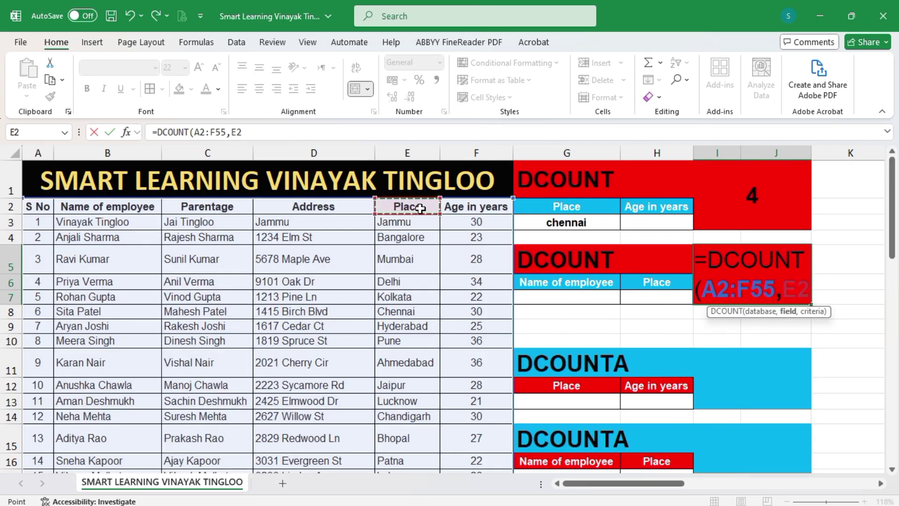
pyautogui.write(',')
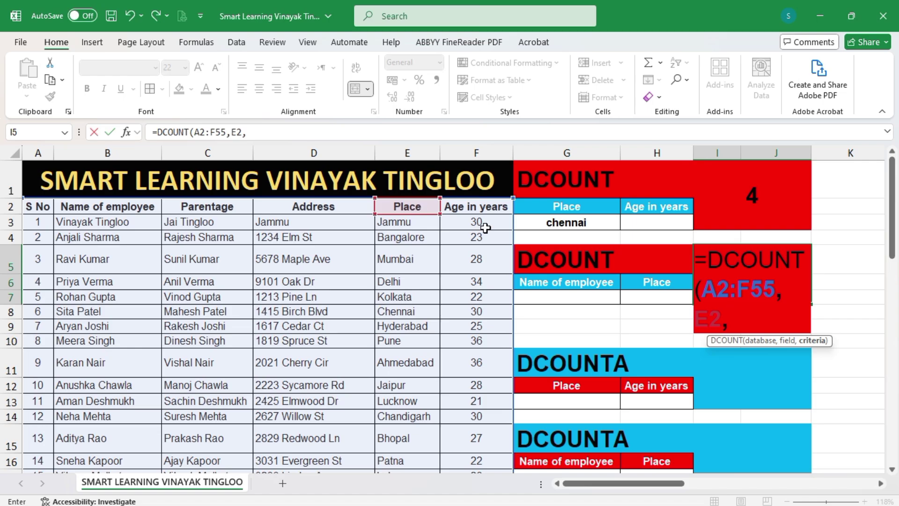
pyautogui.click(553, 283)
pyautogui.moveTo(655, 288); pyautogui.dragTo(663, 301)
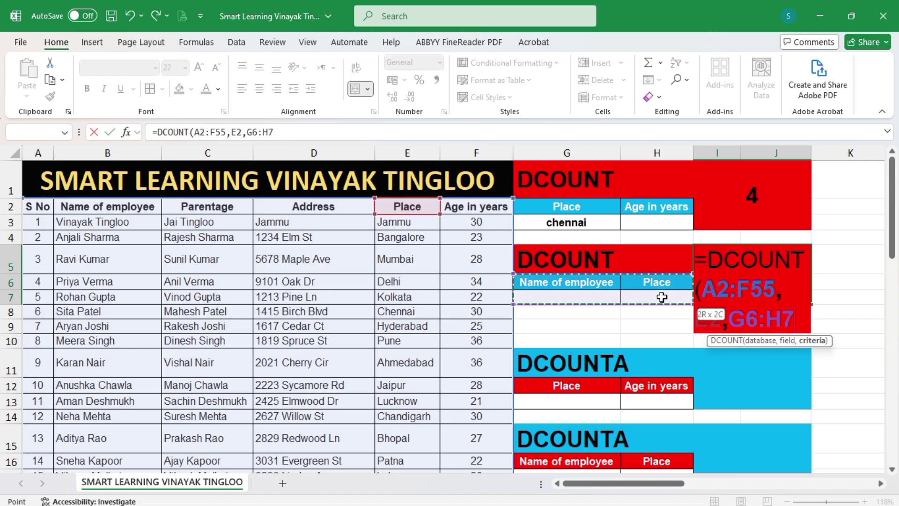
pyautogui.press('Return')
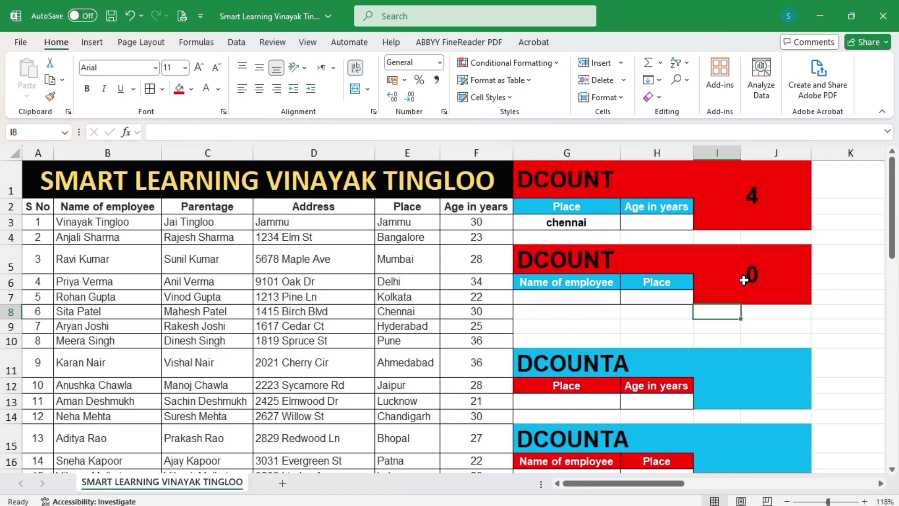
# Fill the second DCOUNT block's criteria with the second listed employee's full name in G7 and Bangalore in H7
pyautogui.click(575, 297)
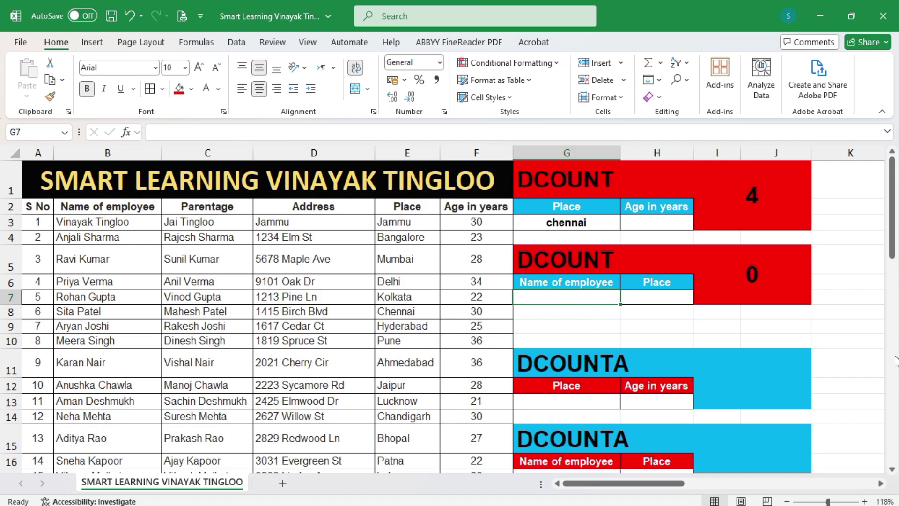
pyautogui.write('Anj')
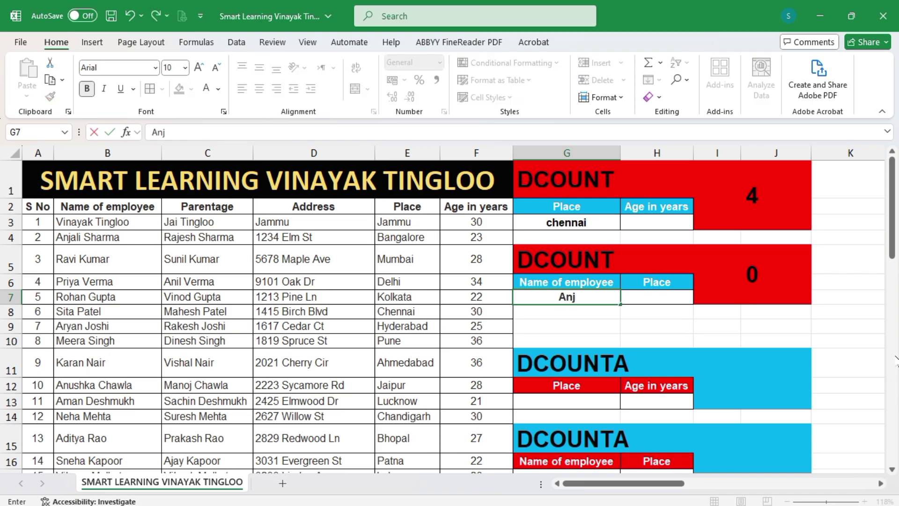
pyautogui.write('ali Sharma')
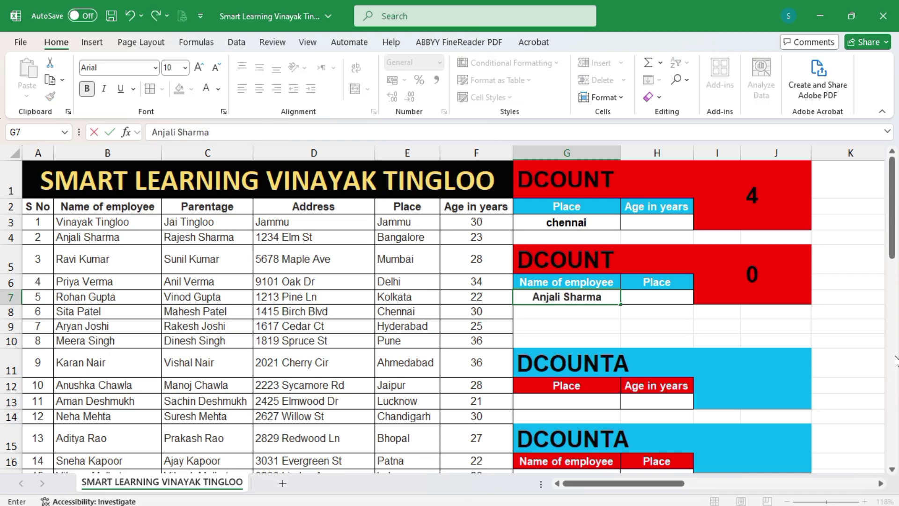
pyautogui.press('Tab')
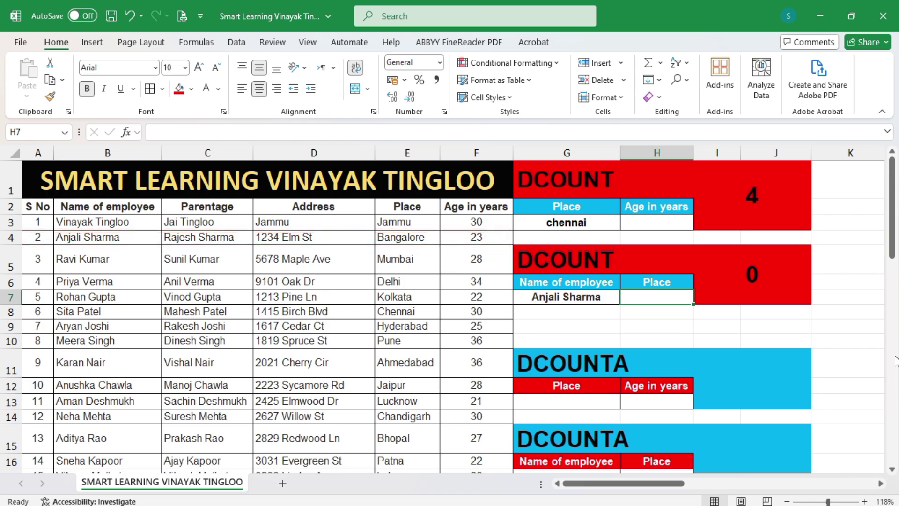
pyautogui.write('Ban')
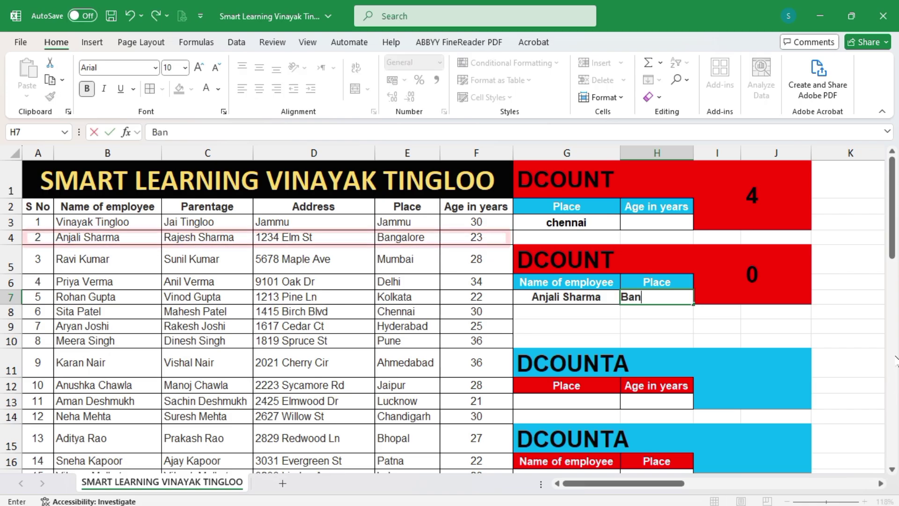
pyautogui.write('galore')
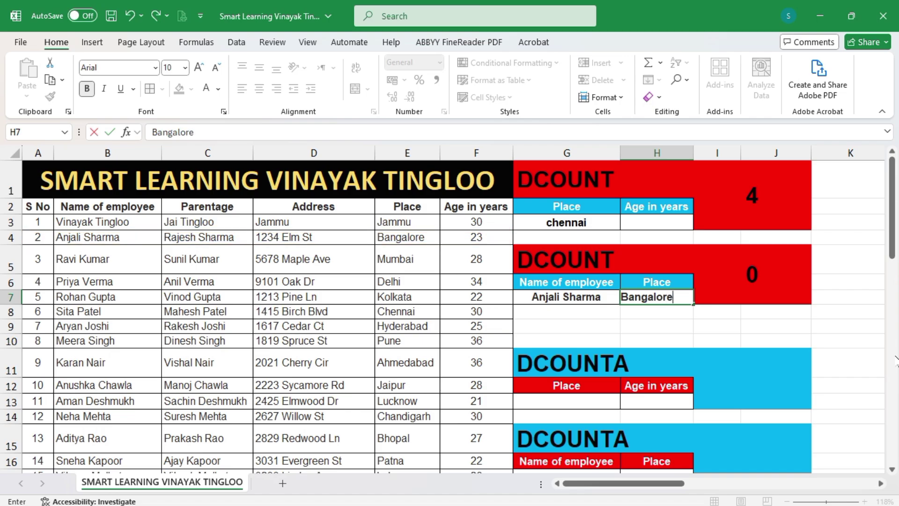
pyautogui.press('Return')
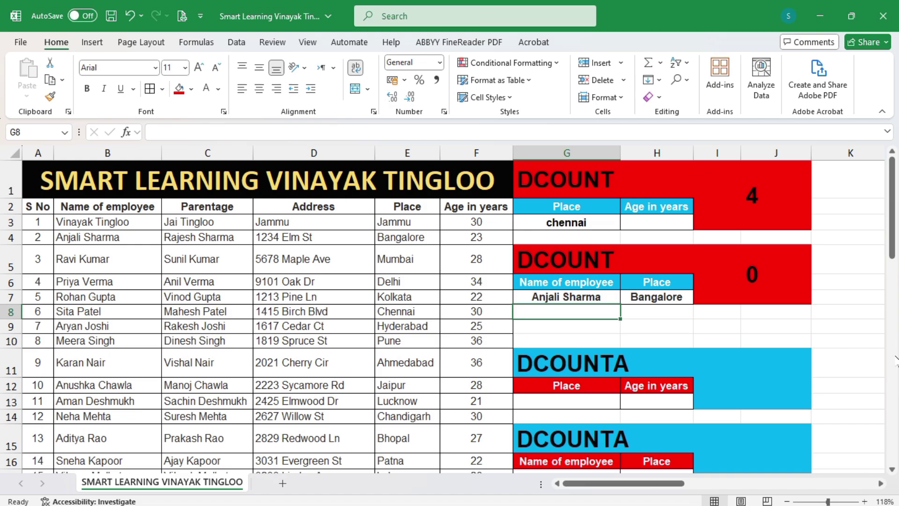
# Start a DCOUNTA formula in the first DCOUNTA block's result cell I11 with the employee table A2:F55 as the database
pyautogui.click(770, 385)
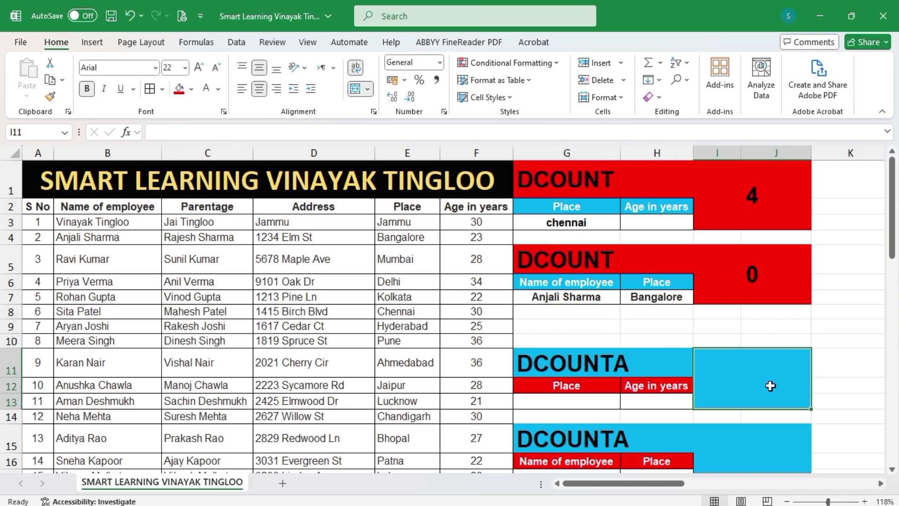
pyautogui.write('=dcounta')
pyautogui.press('Tab')
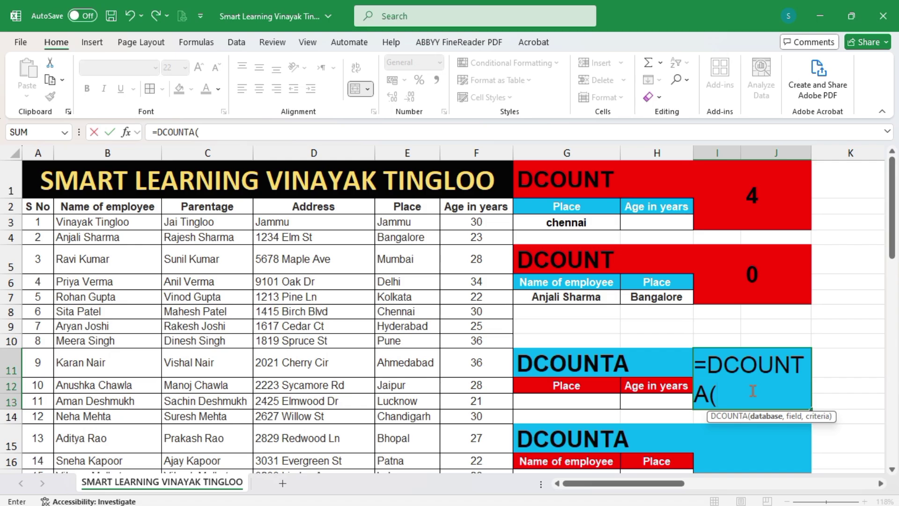
pyautogui.click(31, 204)
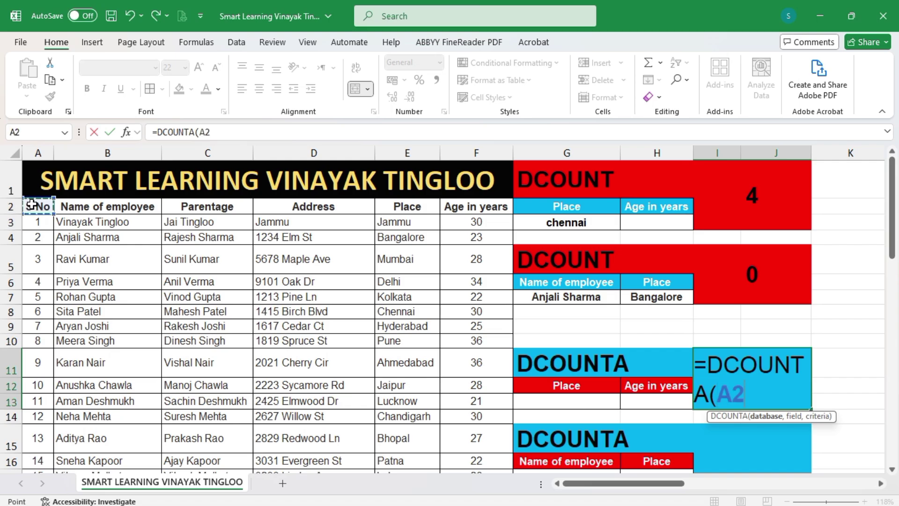
pyautogui.hotkey('shift', 'Right')
pyautogui.hotkey('shift', 'Right')
pyautogui.hotkey('shift', 'Right')
pyautogui.hotkey('shift', 'Right')
pyautogui.hotkey('shift', 'Right')
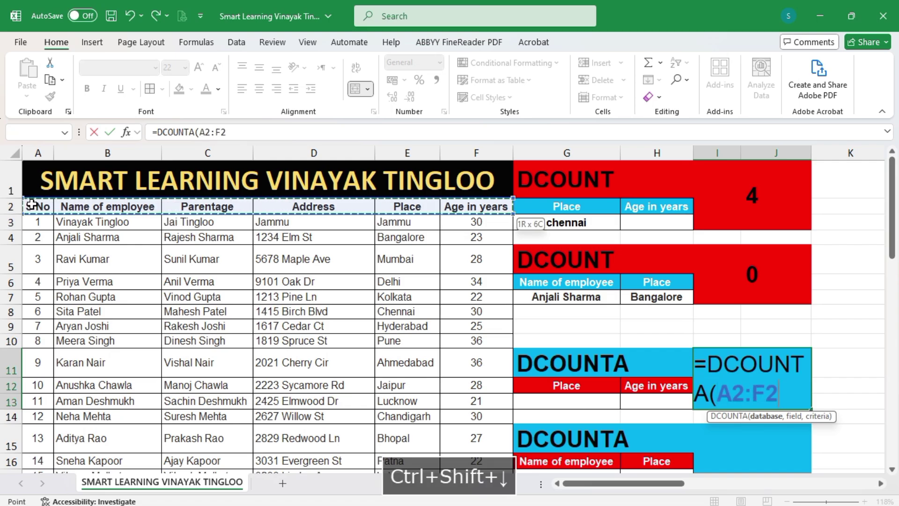
pyautogui.hotkey('ctrl', 'shift', 'Down')
pyautogui.write(',')
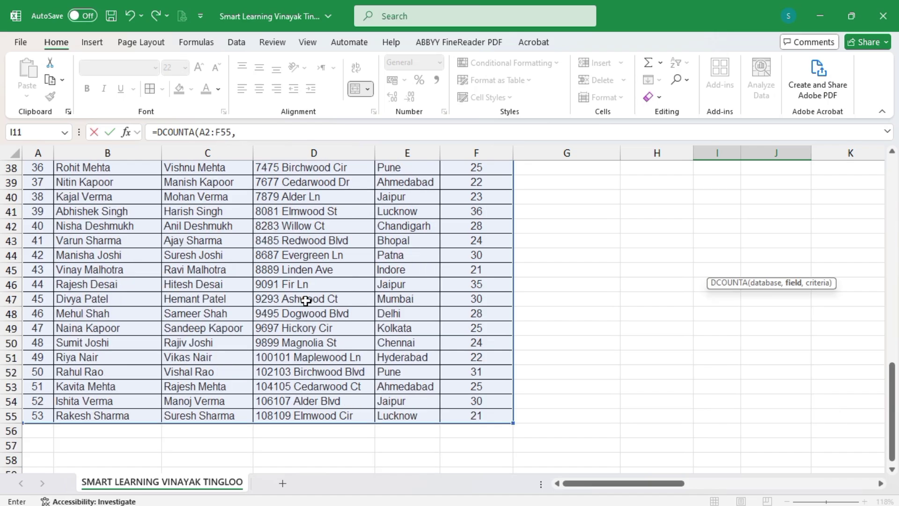
# Complete the DCOUNTA formula in I11 with the Age in years header F2 as field and G12:H13 as criteria
pyautogui.scroll(12, 306, 300)
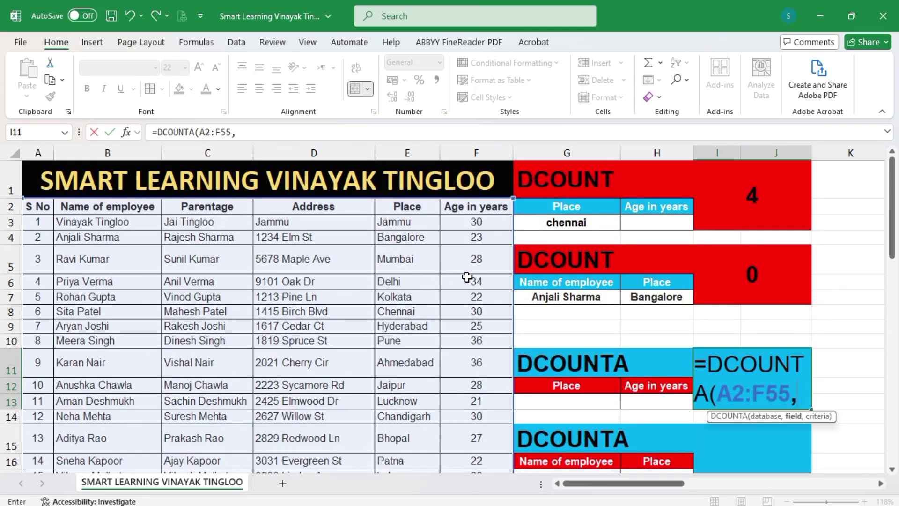
pyautogui.click(485, 207)
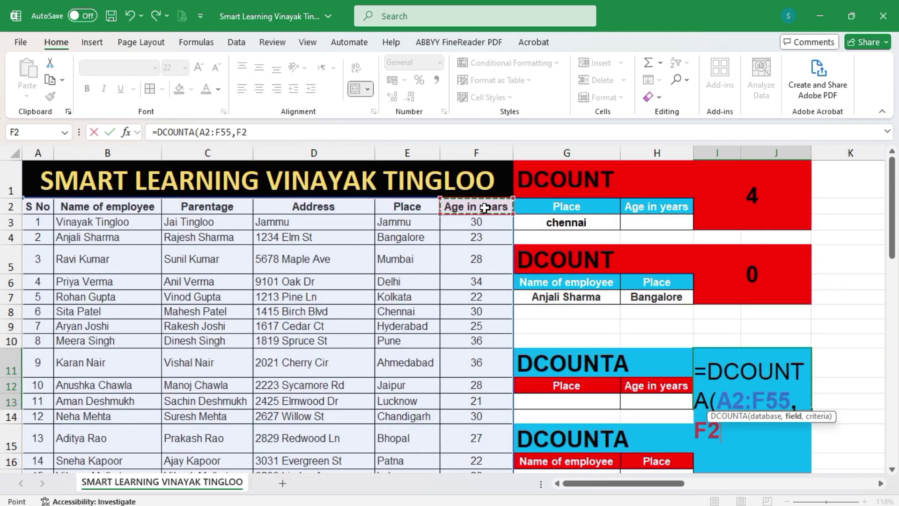
pyautogui.write(',')
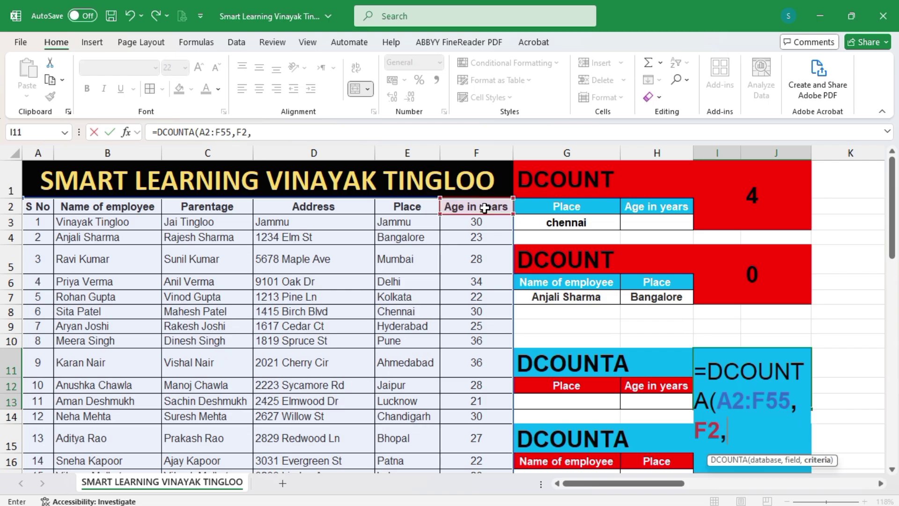
pyautogui.moveTo(598, 387); pyautogui.dragTo(656, 398)
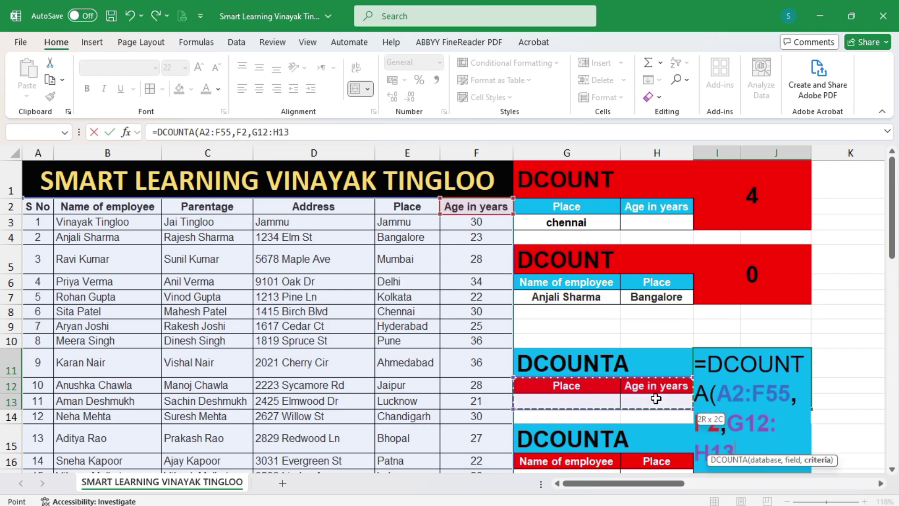
pyautogui.press('Return')
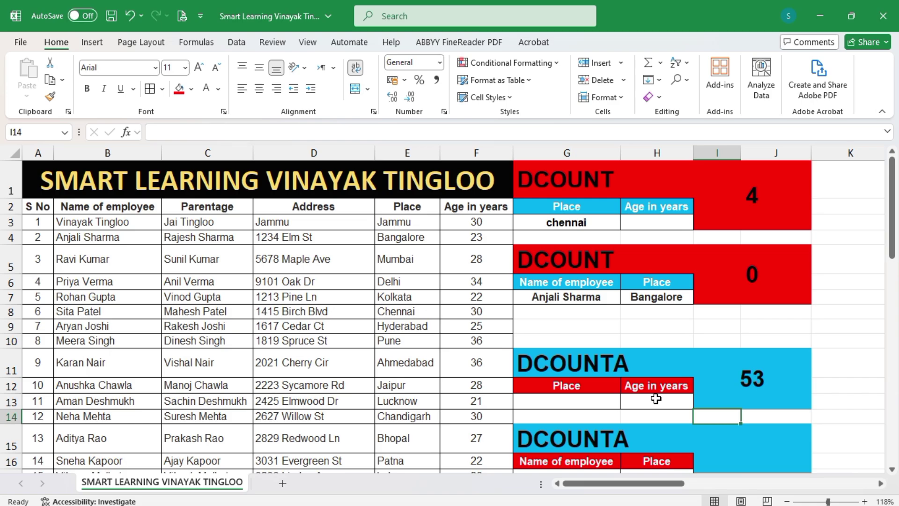
# Enter Jammu as the Place criterion in G13 of the first DCOUNTA block
pyautogui.click(578, 399)
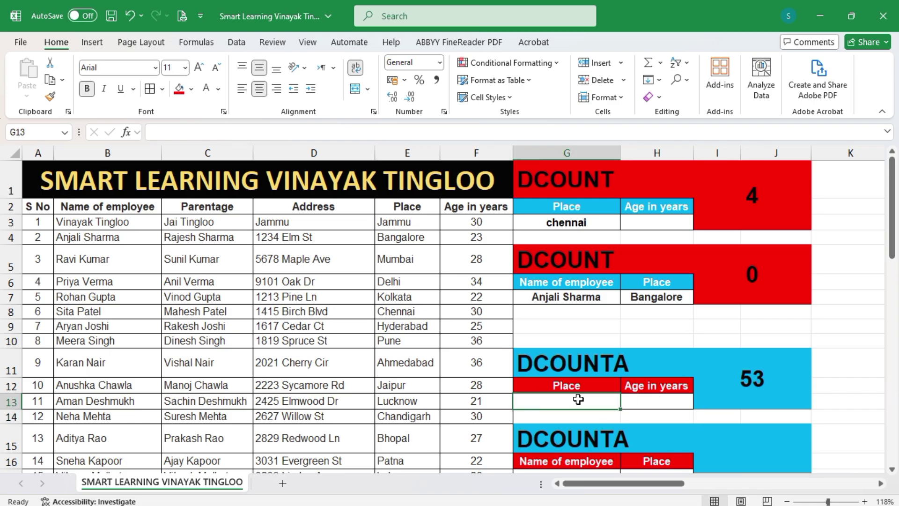
pyautogui.write('Jammu')
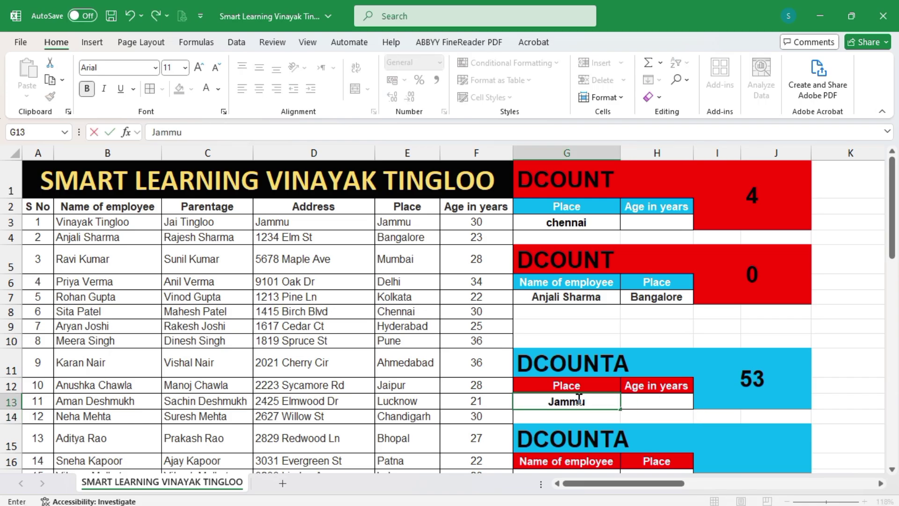
pyautogui.press('Return')
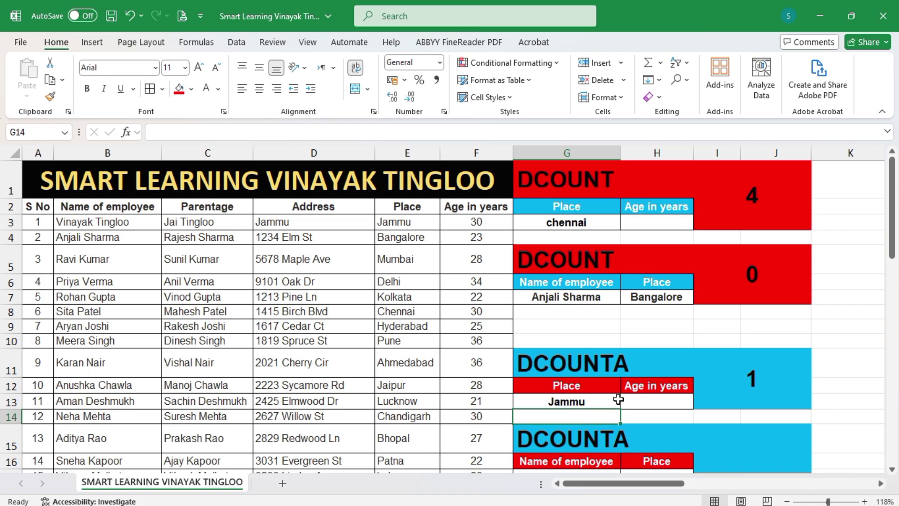
# Replace the Place criterion in G13 with Lucknow and set the Age in years criterion in H13 to >30
pyautogui.click(574, 402)
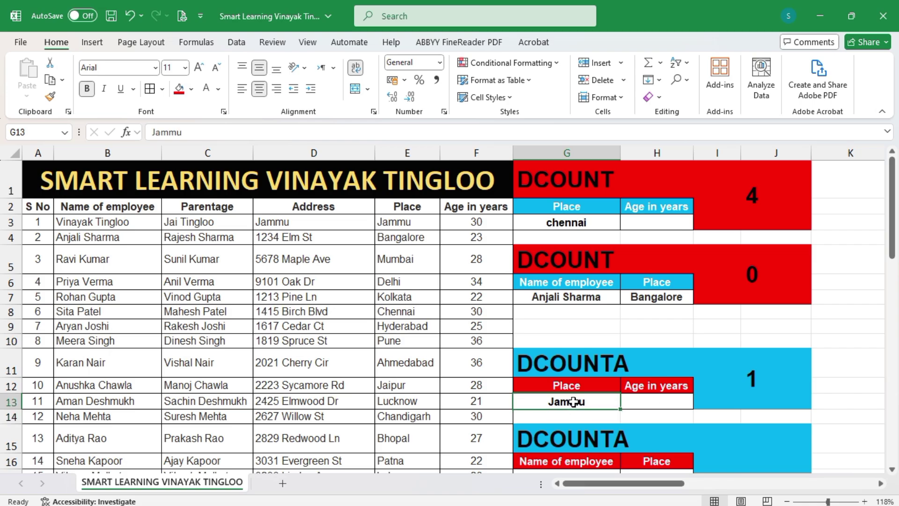
pyautogui.write('Lucknow')
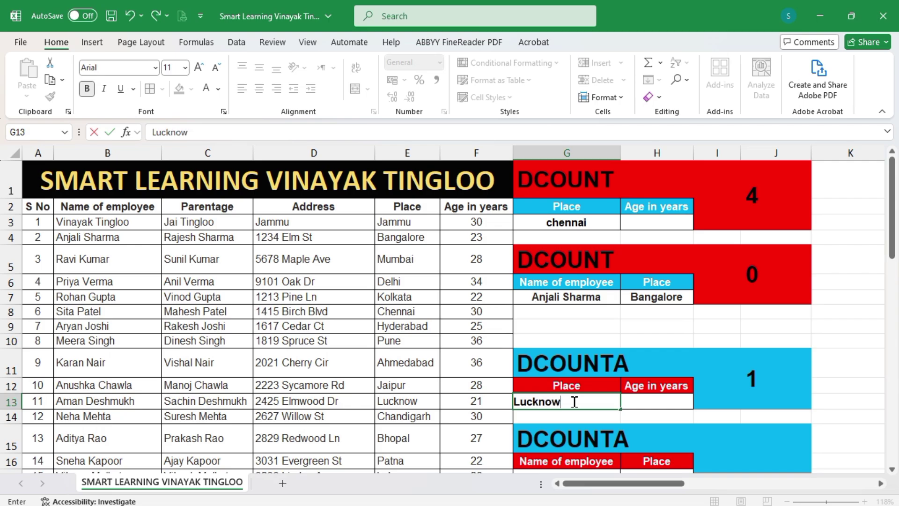
pyautogui.press('Return')
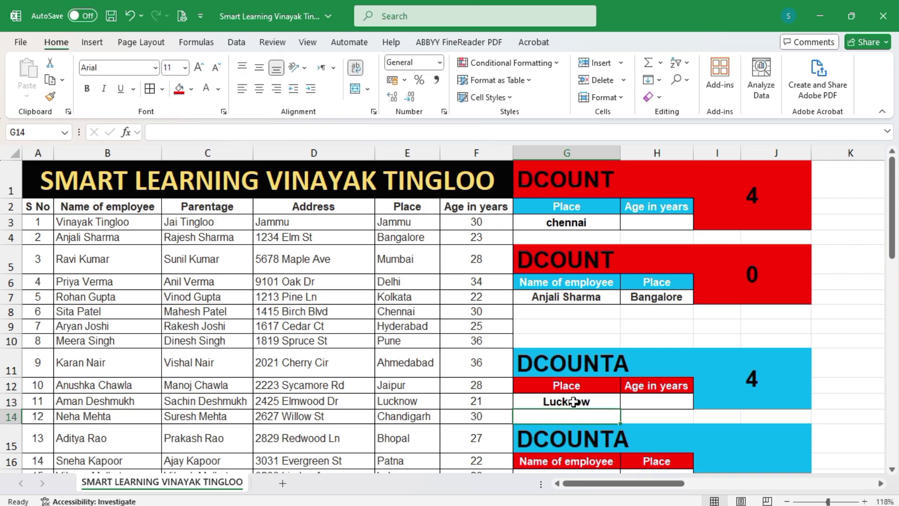
pyautogui.click(664, 398)
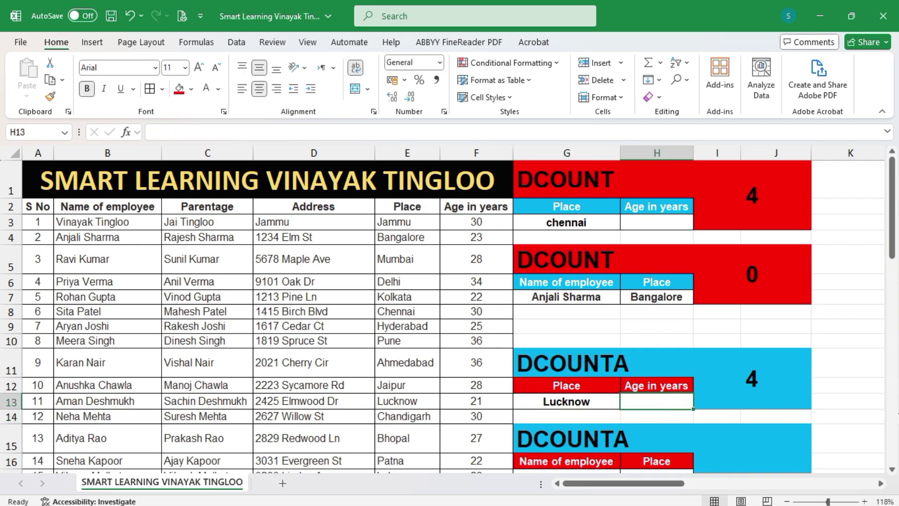
pyautogui.write('>')
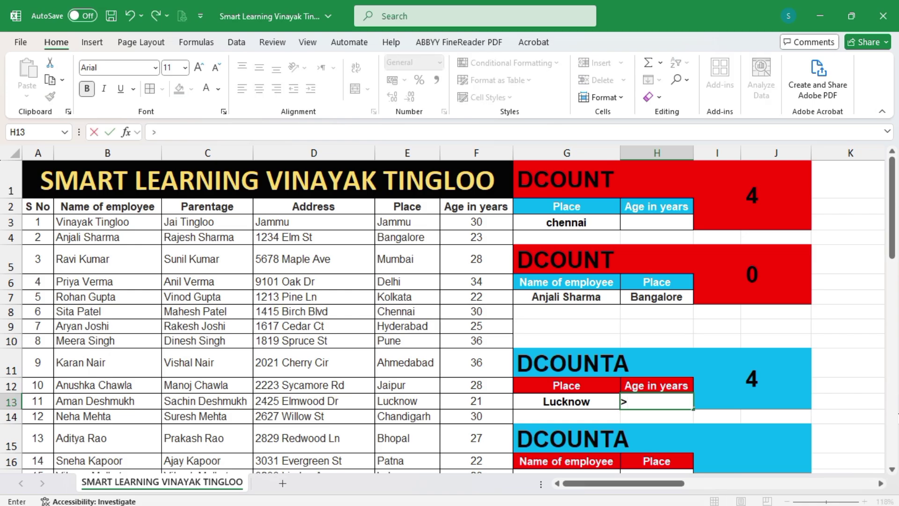
pyautogui.write('30')
pyautogui.press('Return')
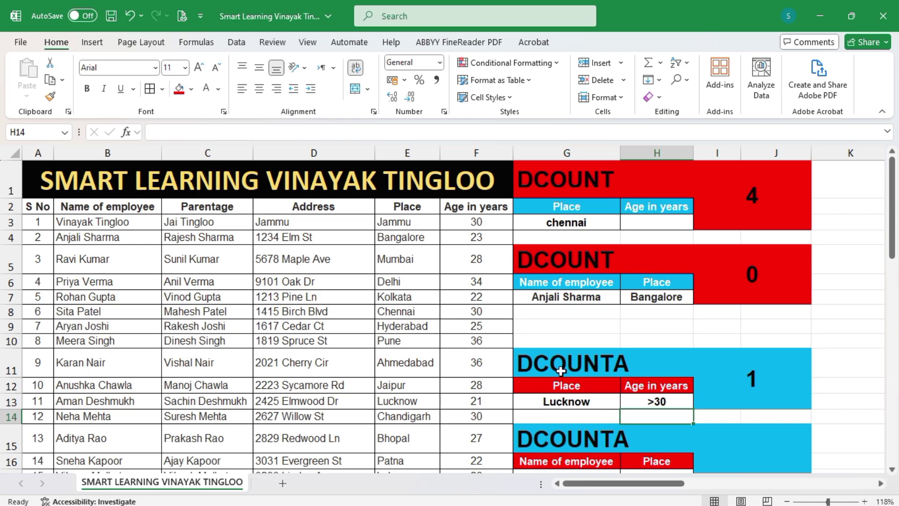
# Copy Lucknow from the table's last Place cell E55 into the empty cell E56 below it
pyautogui.scroll(-4, 515, 327)
pyautogui.scroll(-14, 516, 327)
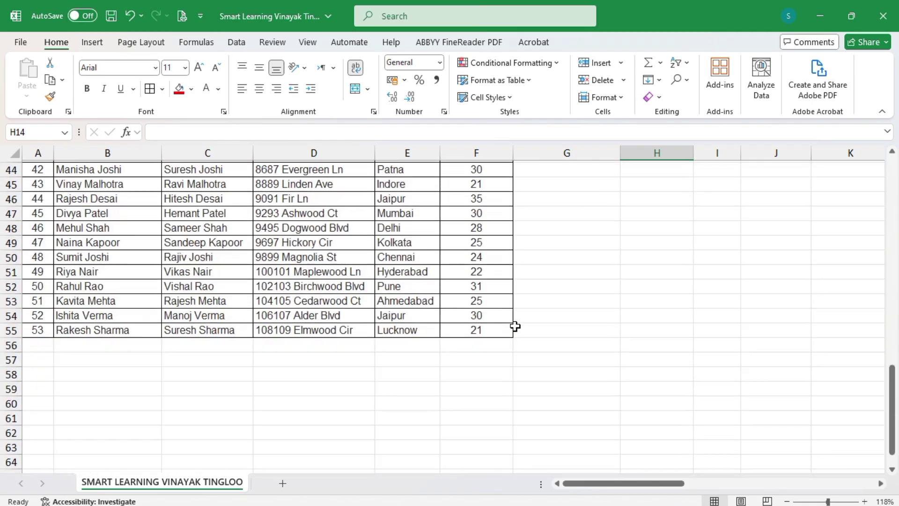
pyautogui.click(410, 219)
pyautogui.click(411, 199)
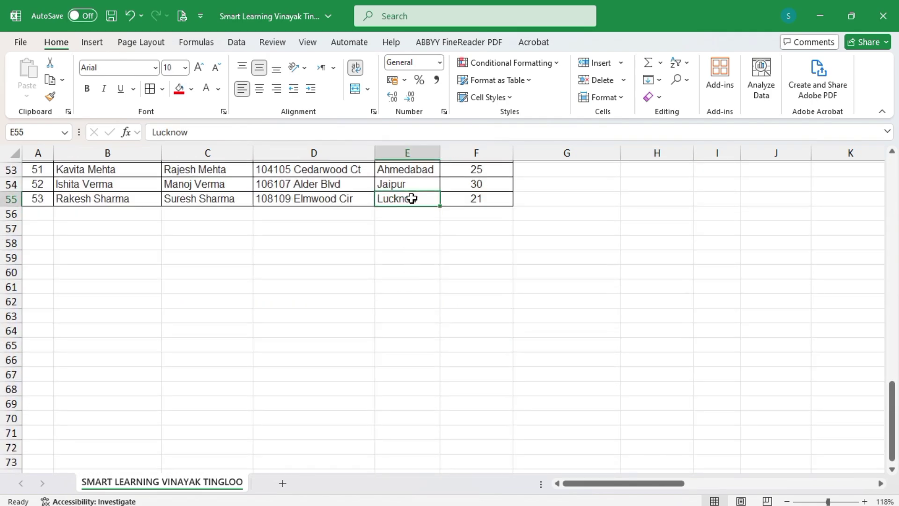
pyautogui.hotkey('ctrl', 'c')
pyautogui.click(422, 215)
pyautogui.hotkey('ctrl', 'v')
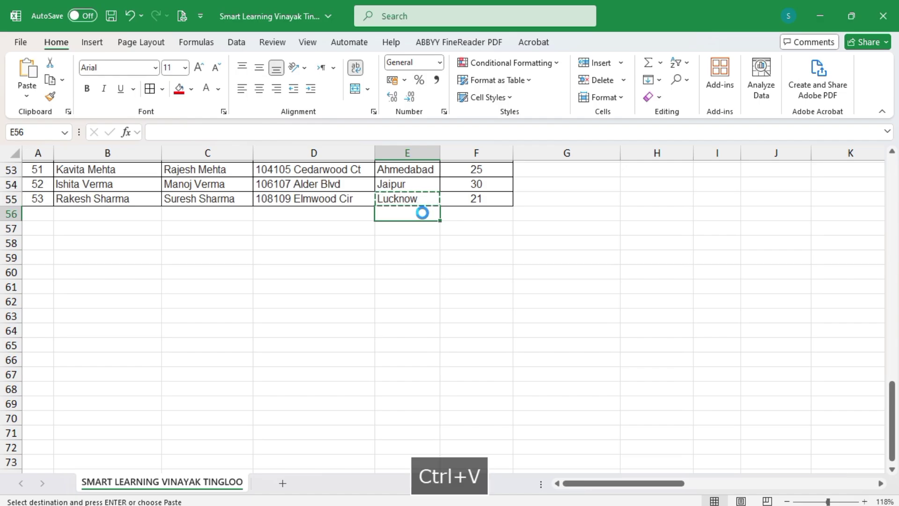
# Filter the list by the value of cell E56 to check the Lucknow records and their ages
pyautogui.rightClick(394, 215)
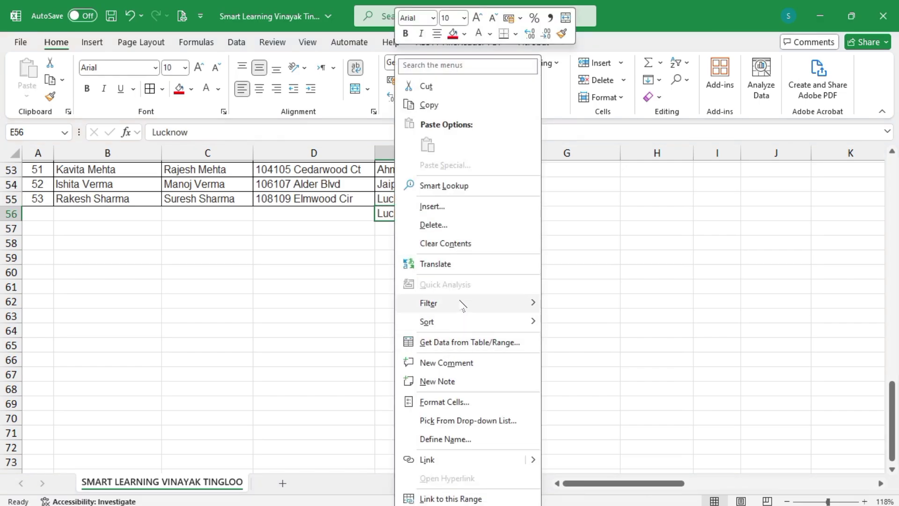
pyautogui.moveTo(464, 305)
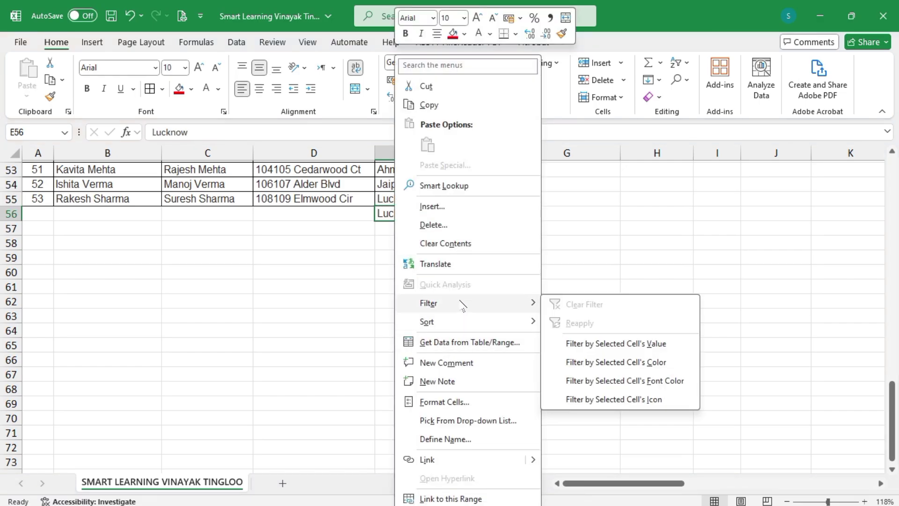
pyautogui.click(644, 348)
pyautogui.scroll(3, 515, 332)
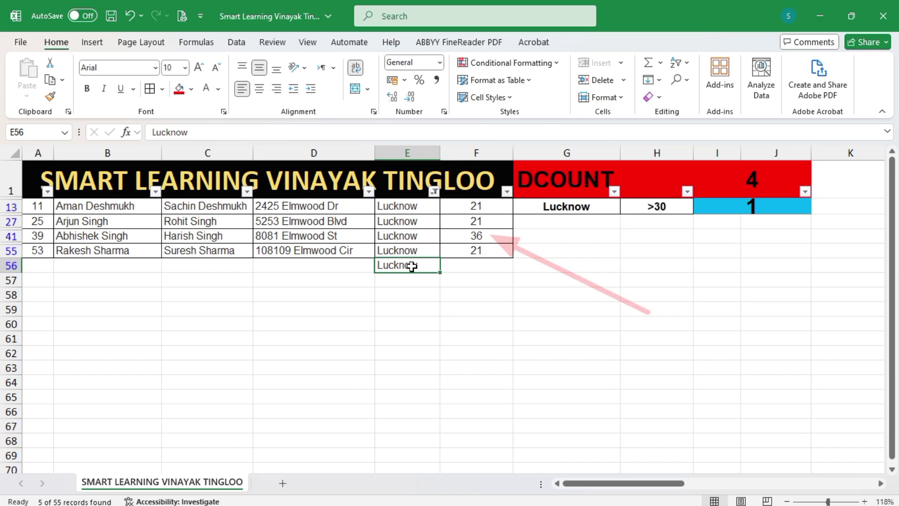
# Delete the helper entry Lucknow from E56 and turn off the filter to show all the employee rows again
pyautogui.press('Delete')
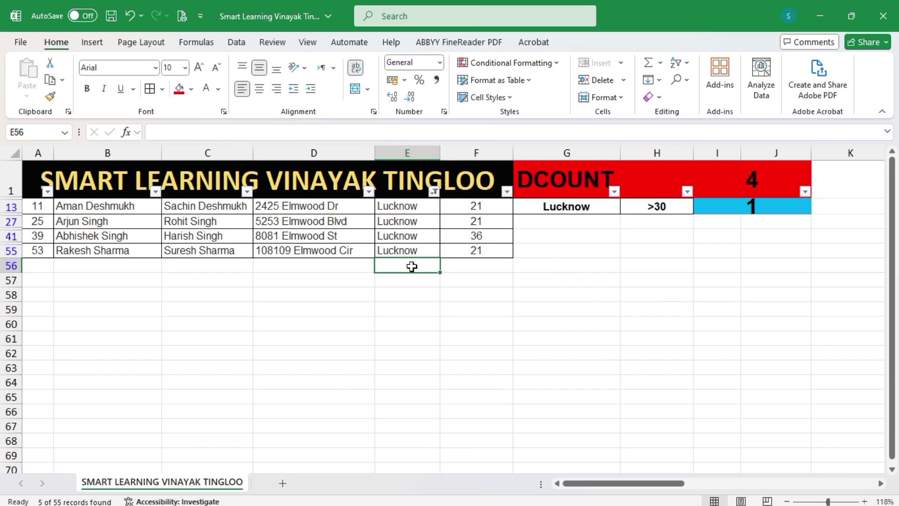
pyautogui.hotkey('alt', 'd')
pyautogui.hotkey('alt', 'f')
pyautogui.hotkey('alt', 'f')
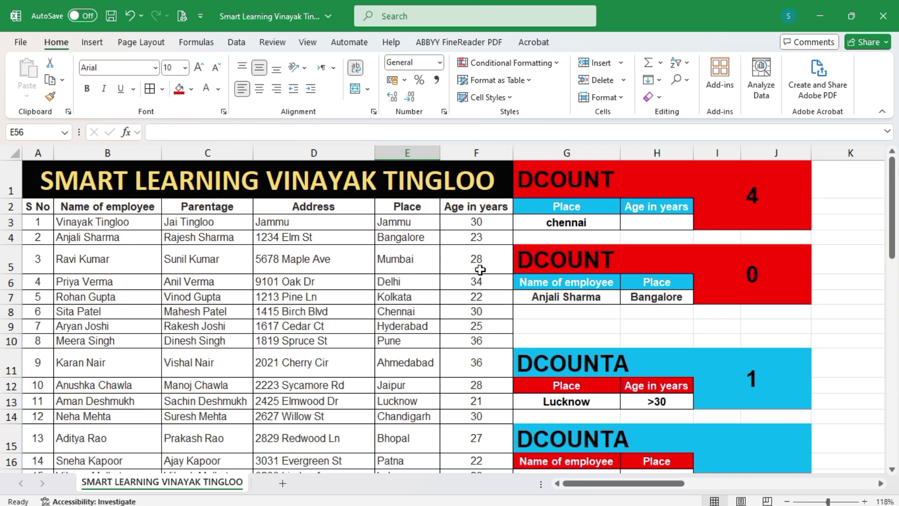
pyautogui.scroll(-2, 594, 258)
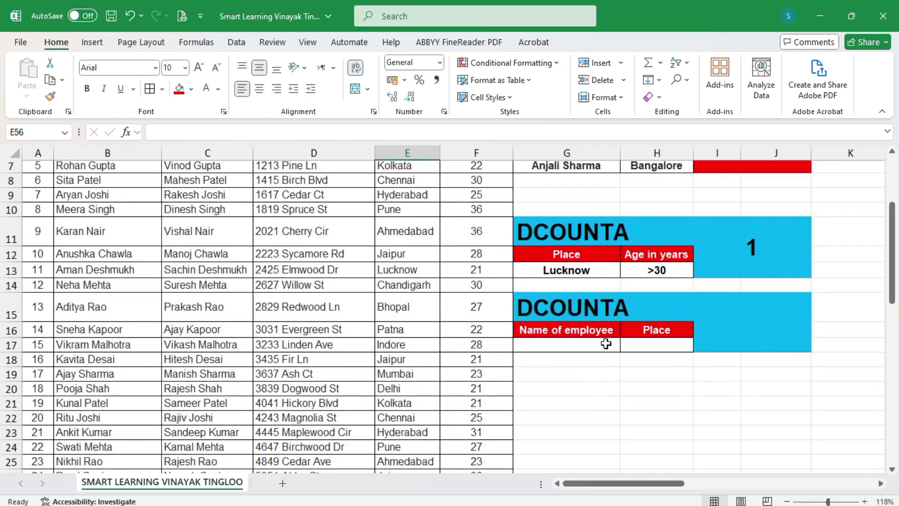
# Clear the Age in years criterion in H13 so the first DCOUNTA block filters by Place only
pyautogui.scroll(1, 704, 343)
pyautogui.scroll(2, 704, 343)
pyautogui.click(661, 402)
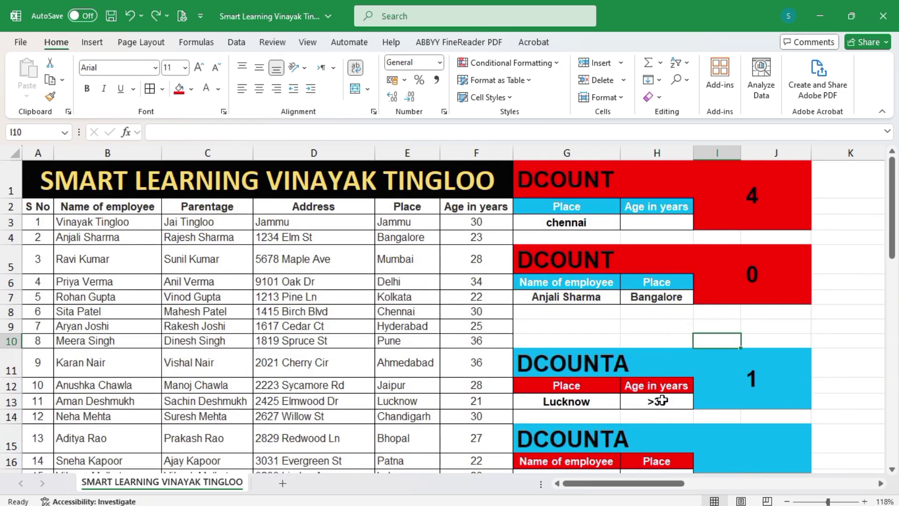
pyautogui.press('Delete')
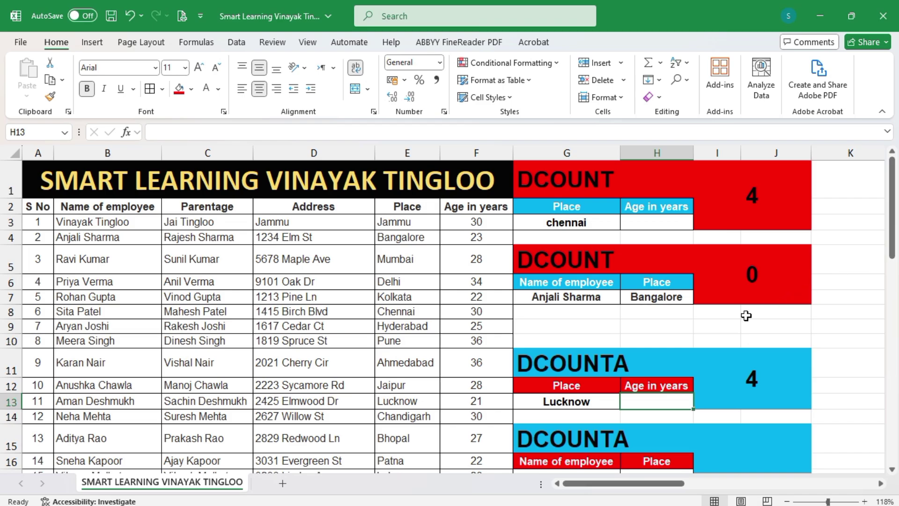
# Start a DCOUNTA formula in the second DCOUNTA block's result cell I15, using the employee table A2:F55 as the database
pyautogui.scroll(-2, 746, 315)
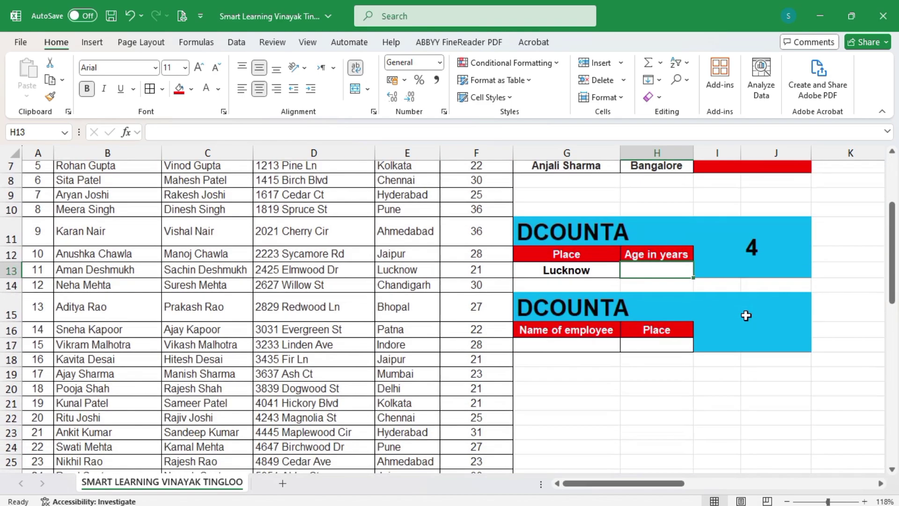
pyautogui.click(583, 345)
pyautogui.click(721, 335)
pyautogui.write('=')
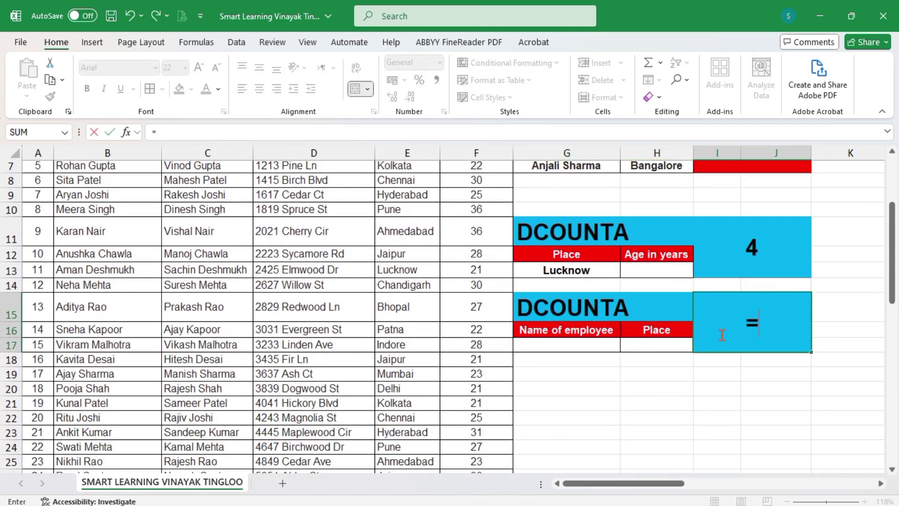
pyautogui.write('dcounta')
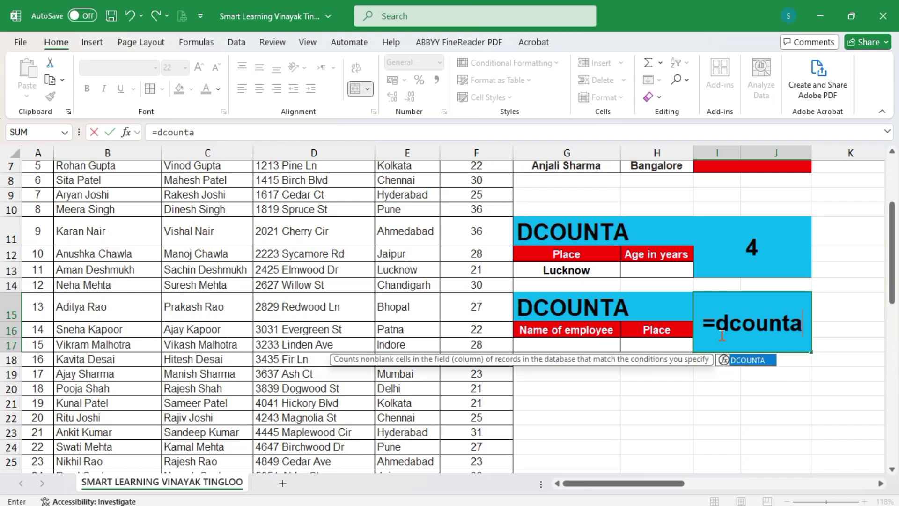
pyautogui.press('Tab')
pyautogui.scroll(2, 723, 335)
pyautogui.moveTo(39, 206); pyautogui.dragTo(478, 201)
pyautogui.hotkey('ctrl', 'shift', 'Down')
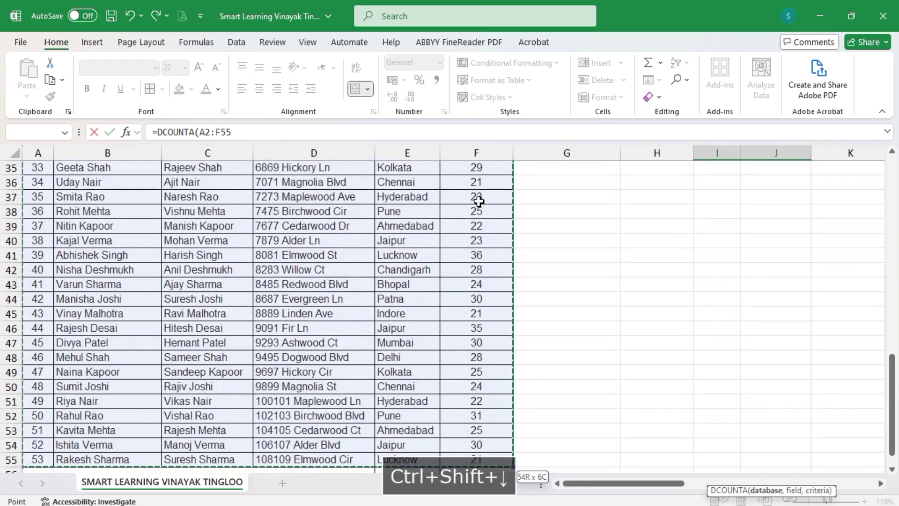
pyautogui.write(',')
# Complete the DCOUNTA formula with the Place header E2 as the field and G16:H17 as the criteria
pyautogui.scroll(11, 479, 202)
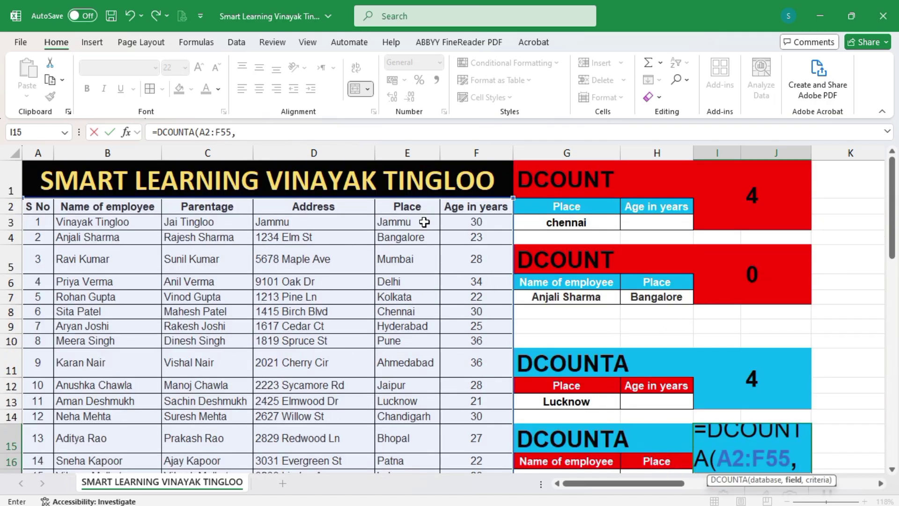
pyautogui.click(420, 206)
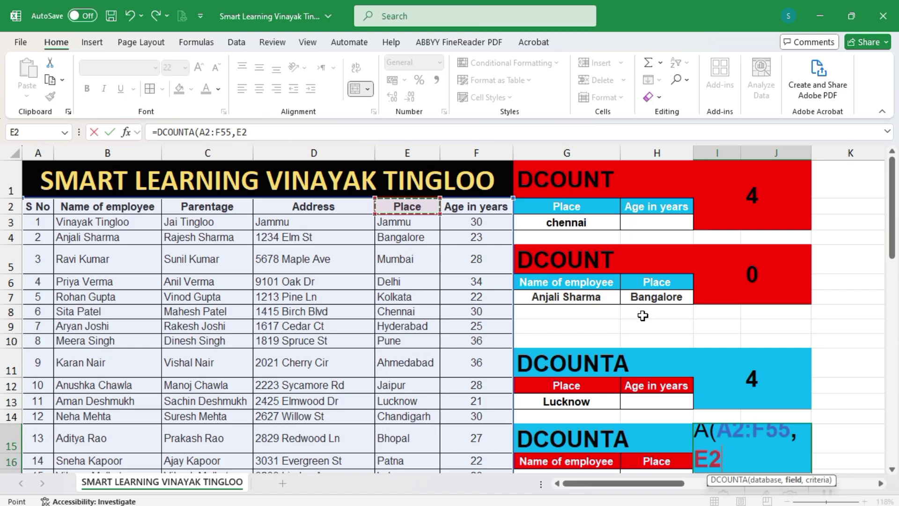
pyautogui.scroll(-1, 643, 316)
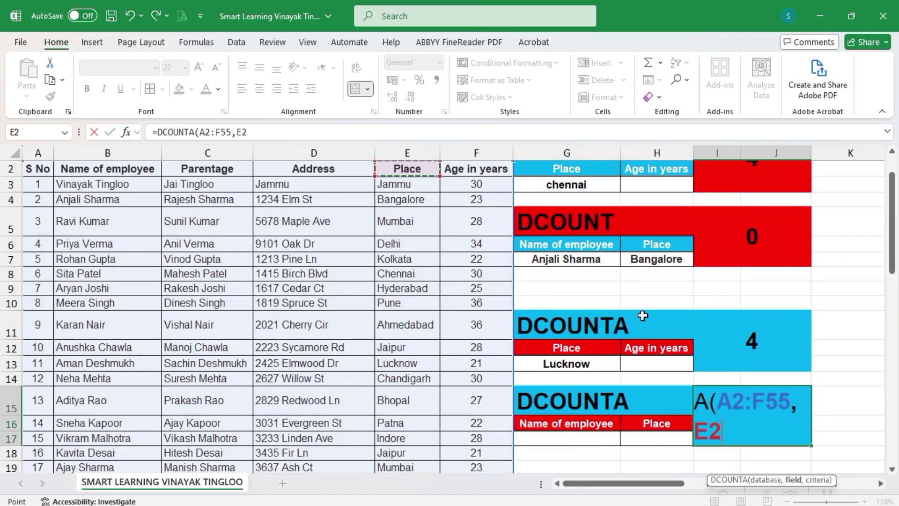
pyautogui.write(',')
pyautogui.moveTo(592, 424); pyautogui.dragTo(679, 443)
pyautogui.press('Return')
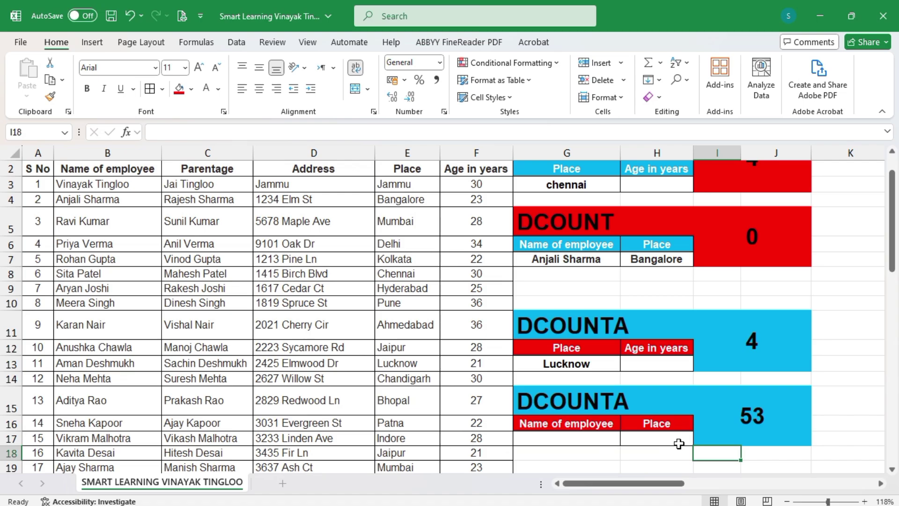
# Enter Patna as the Place criterion in H17 of the second DCOUNTA block
pyautogui.scroll(1, 754, 301)
pyautogui.scroll(-3, 756, 302)
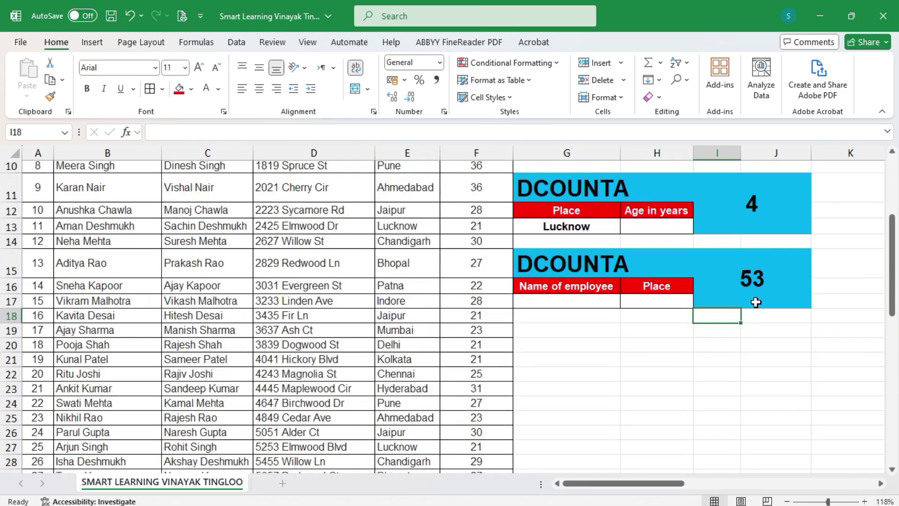
pyautogui.scroll(1, 576, 304)
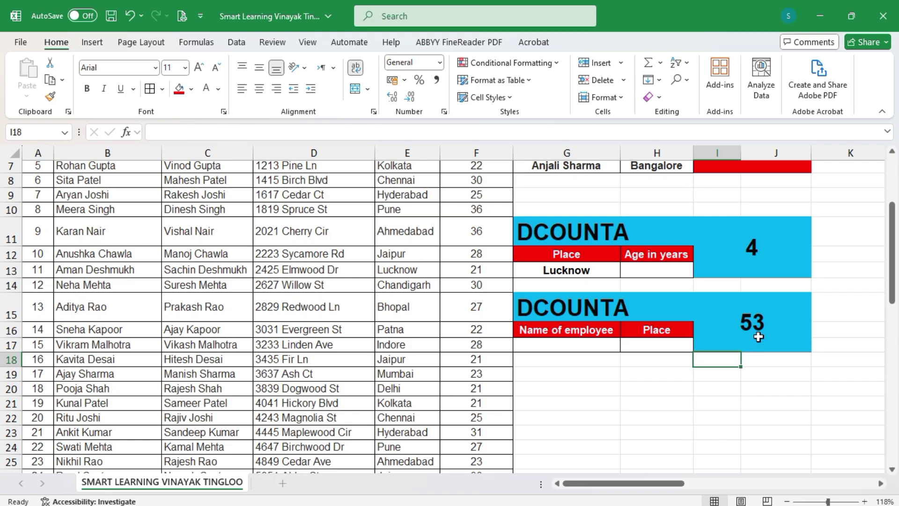
pyautogui.scroll(2, 757, 342)
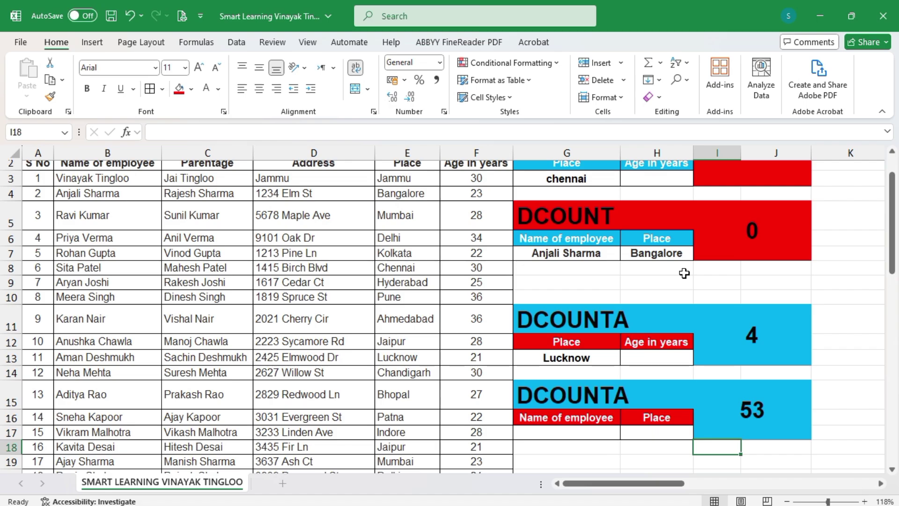
pyautogui.scroll(-2, 684, 273)
pyautogui.click(671, 388)
pyautogui.click(667, 345)
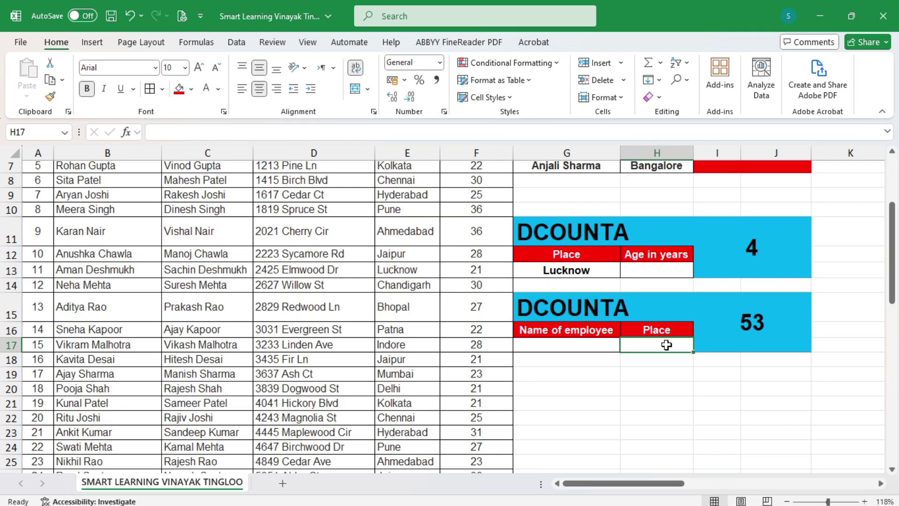
pyautogui.write('Patna')
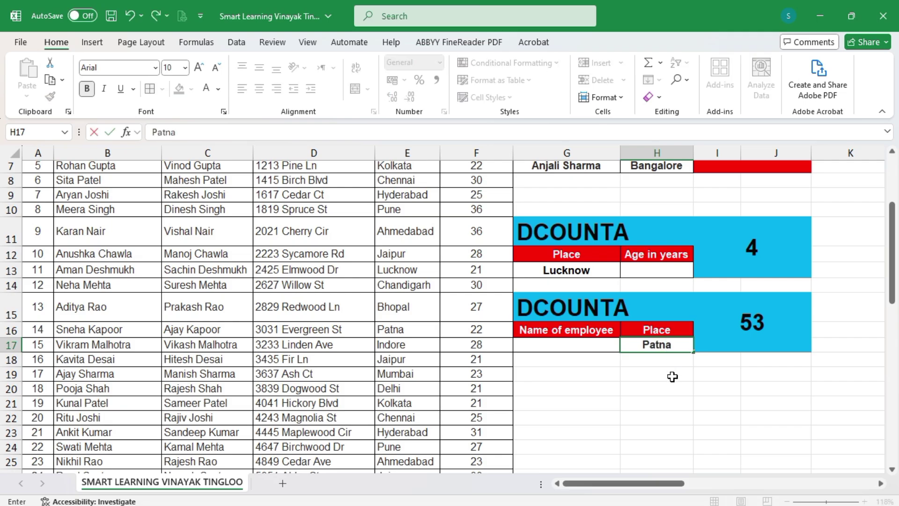
pyautogui.click(672, 376)
# Copy the employee name from B16 into the Name of employee criterion cell G17
pyautogui.scroll(2, 732, 419)
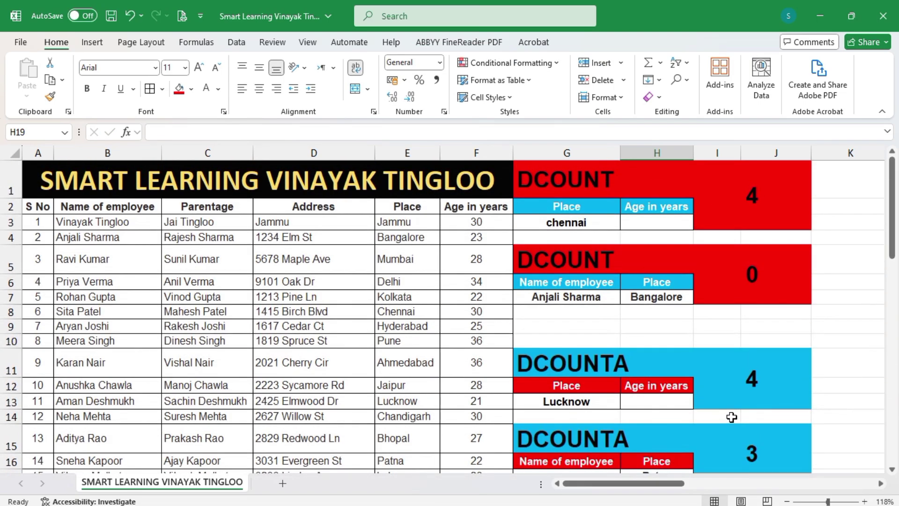
pyautogui.scroll(-2, 732, 417)
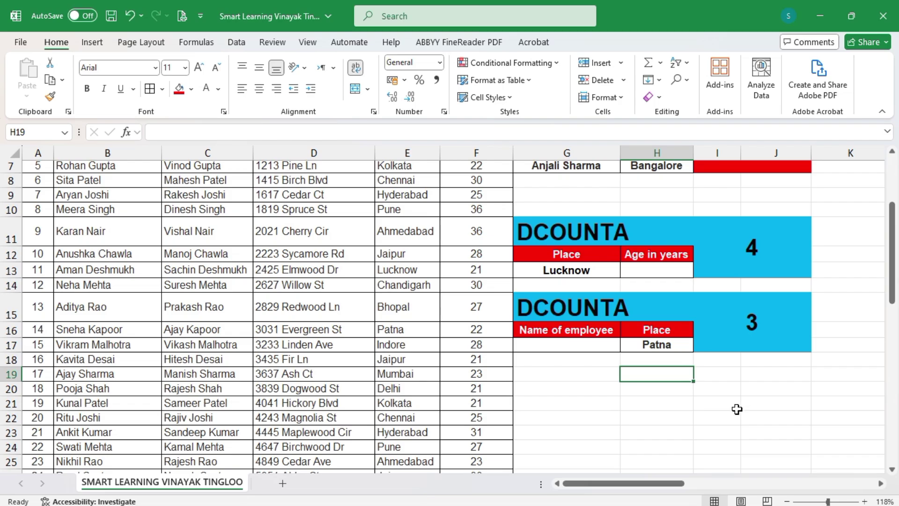
pyautogui.click(103, 331)
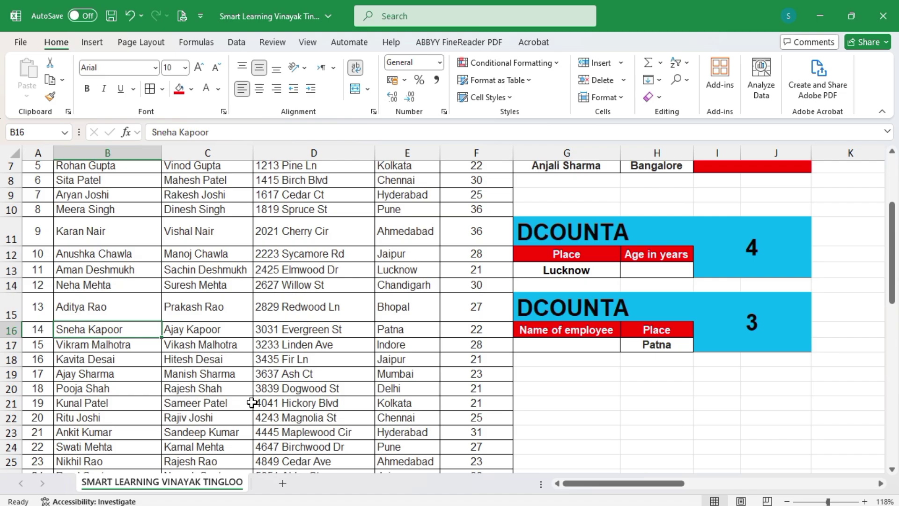
pyautogui.hotkey('ctrl', 'c')
pyautogui.click(575, 346)
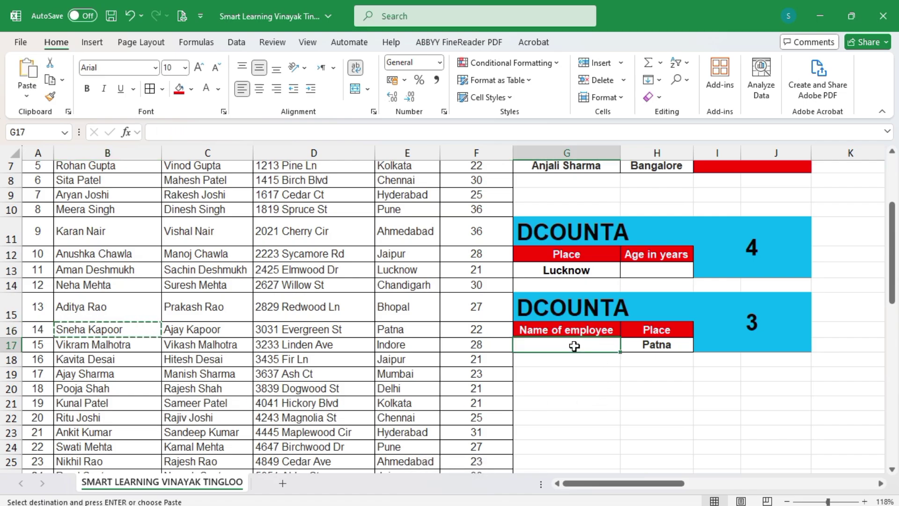
pyautogui.hotkey('ctrl', 'v')
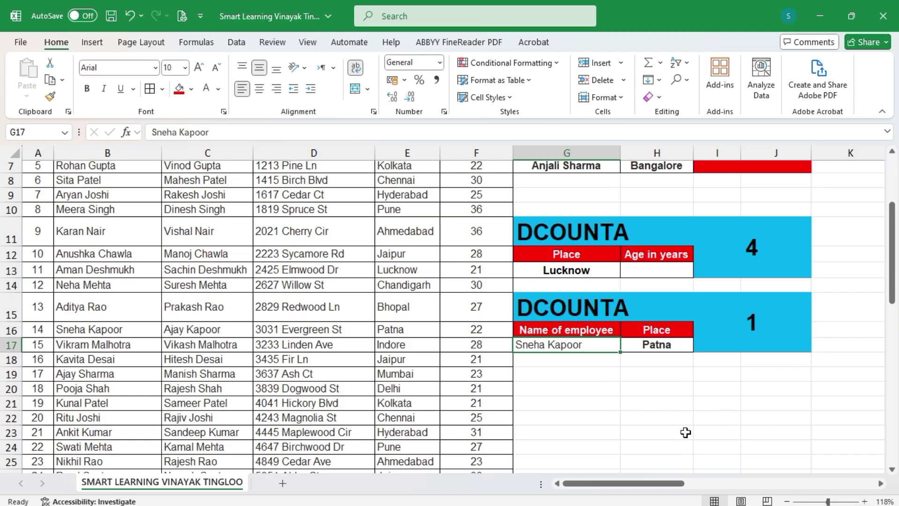
# Replace the Place criterion in H17 with Jaipur
pyautogui.scroll(1, 685, 432)
pyautogui.scroll(-2, 685, 432)
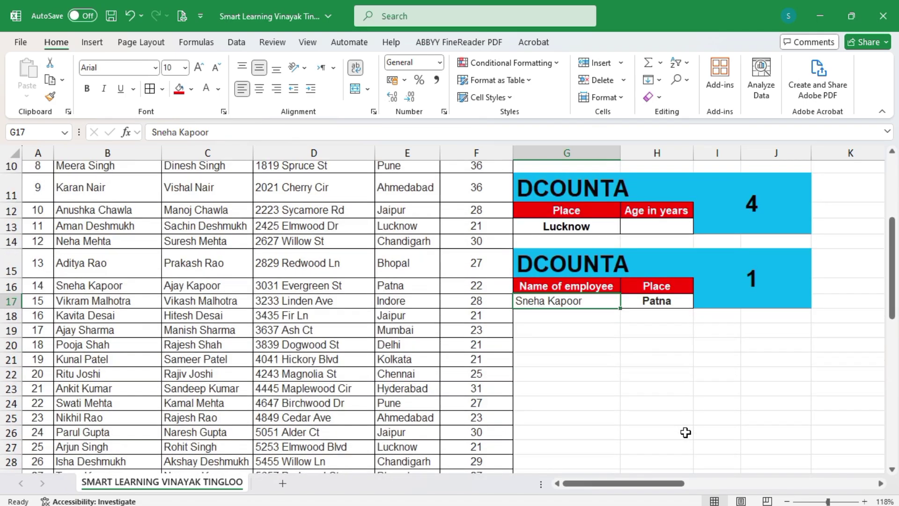
pyautogui.scroll(-1, 685, 432)
pyautogui.click(662, 257)
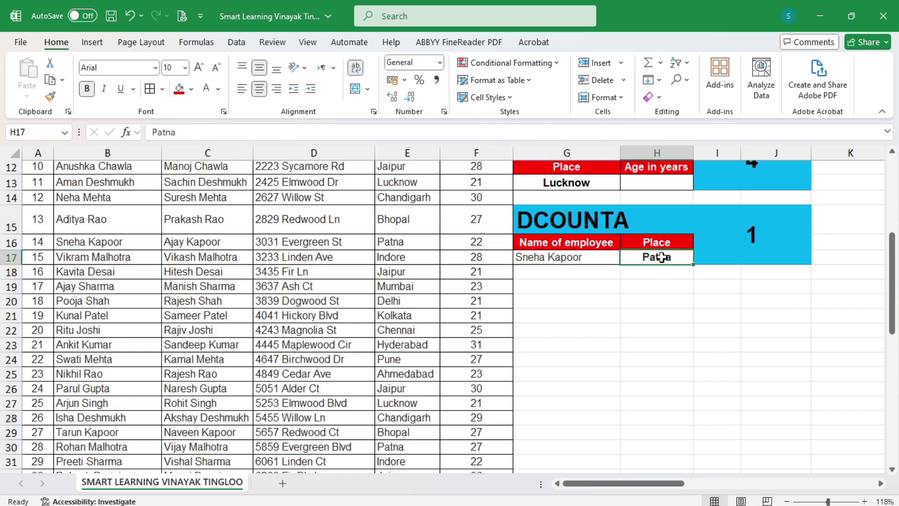
pyautogui.write('J')
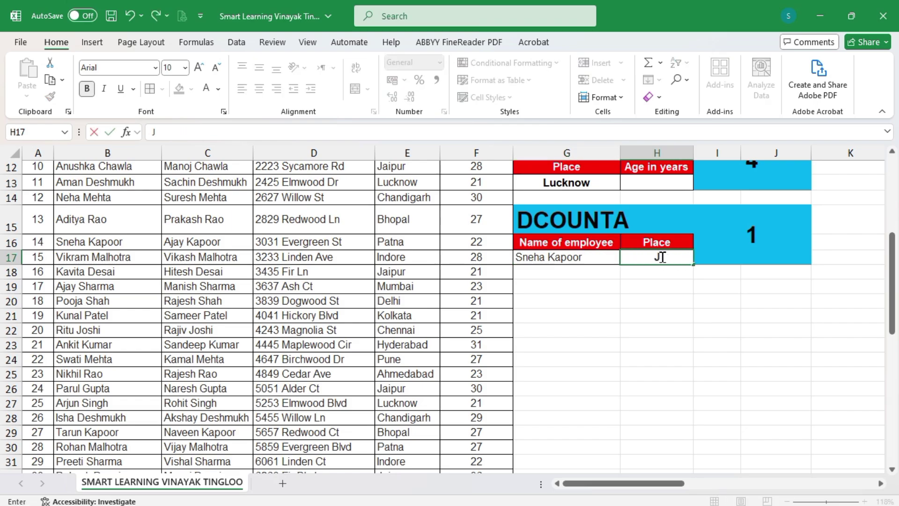
pyautogui.write('aipur')
pyautogui.press('Return')
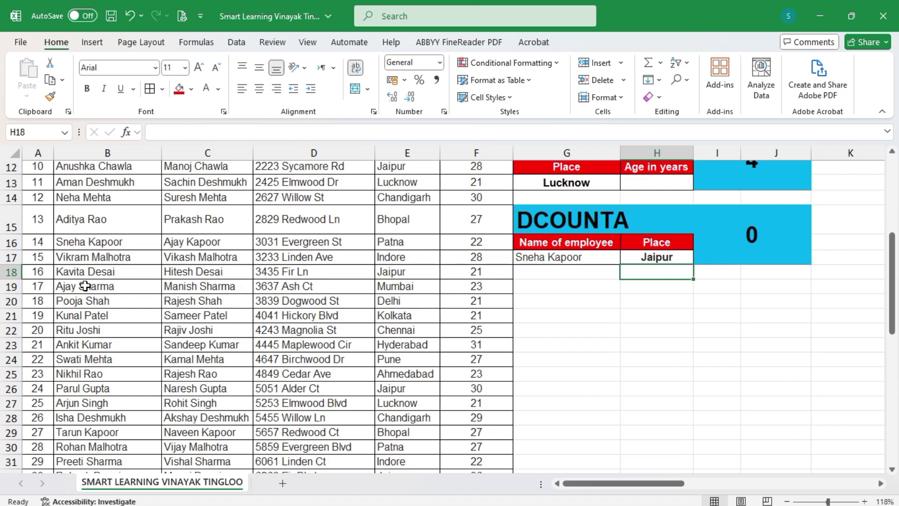
# Replace the Name of employee criterion in G17 with only the first name of the employee in row 18
pyautogui.click(579, 257)
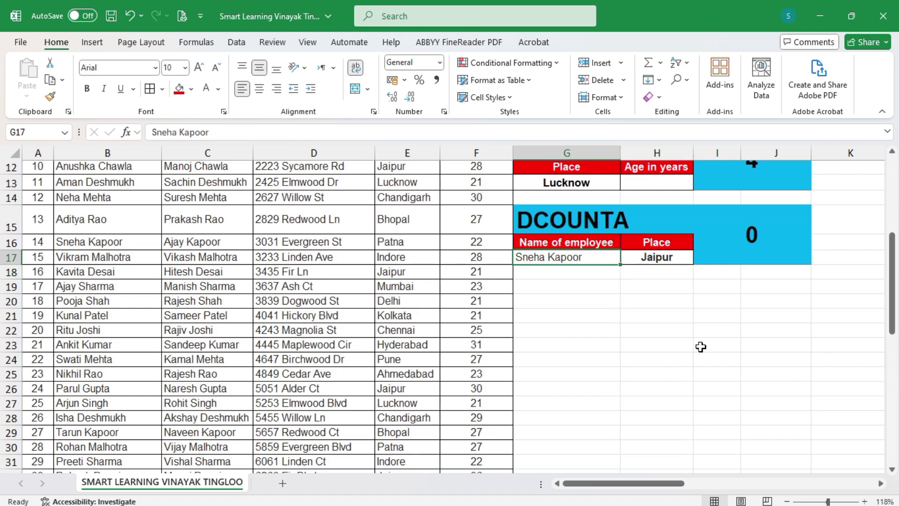
pyautogui.write('Kavita')
pyautogui.scroll(1, 701, 346)
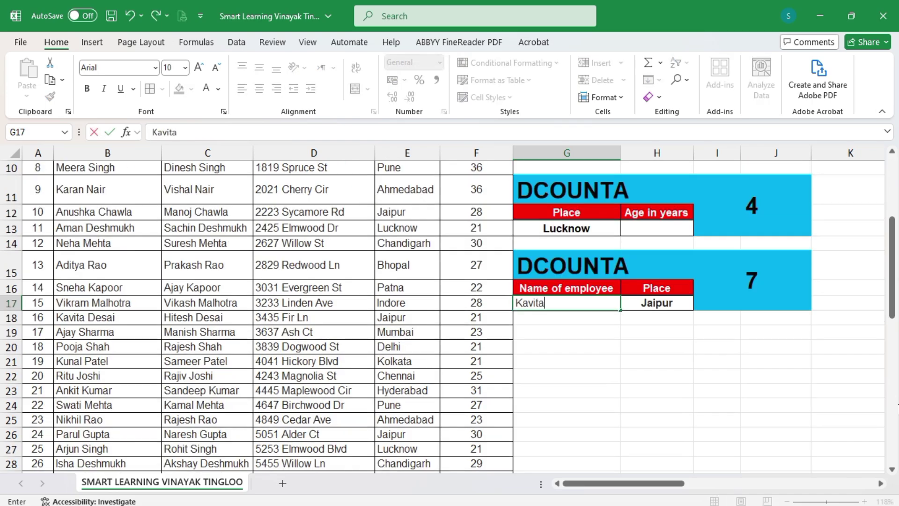
pyautogui.press('Return')
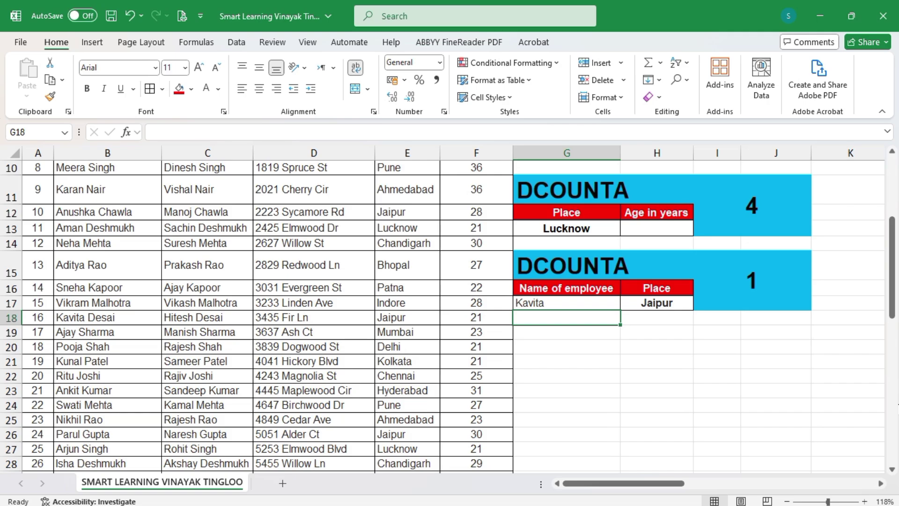
pyautogui.scroll(3, 579, 365)
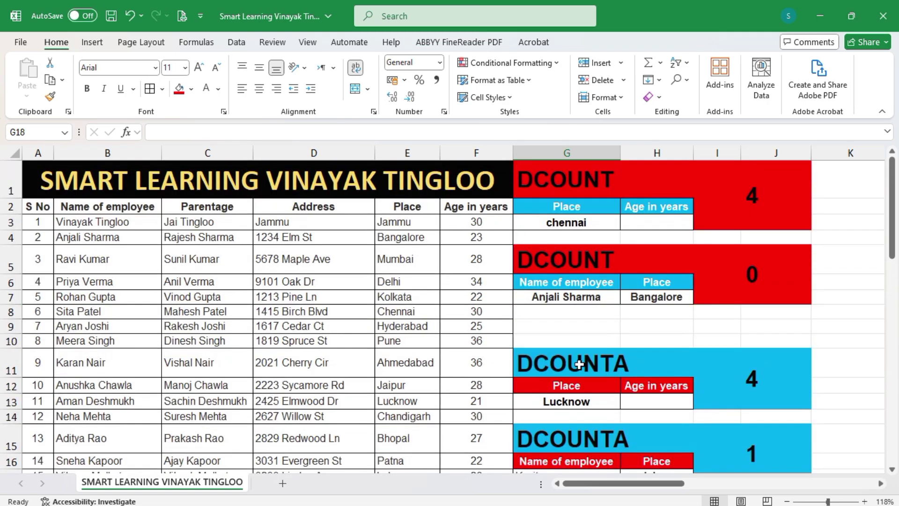